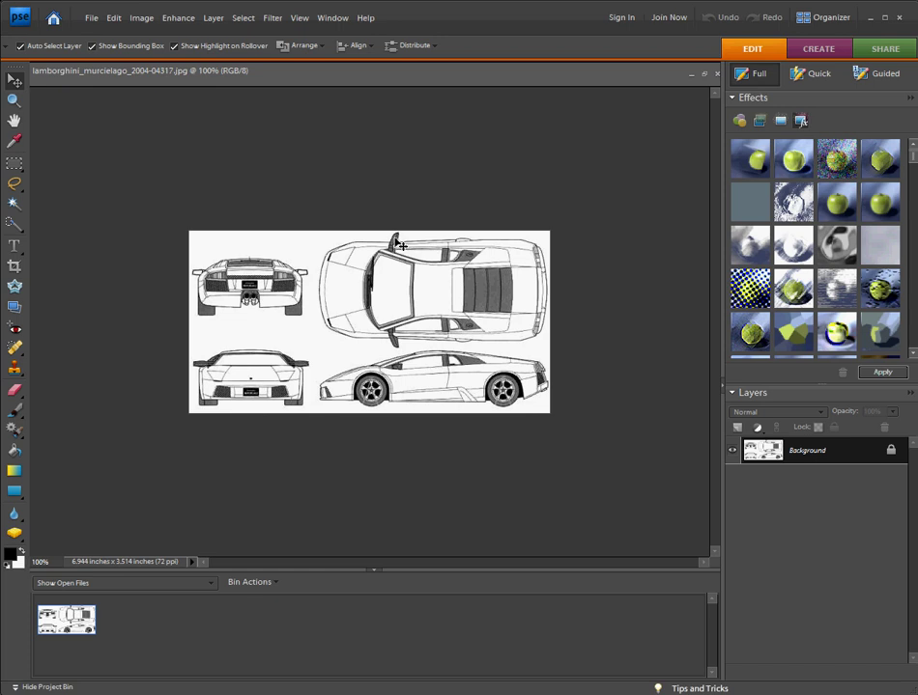
Step: Crop the Lamborghini blueprint to its rear view, an area of about 2.42 by 1.56 inches
click(14, 270)
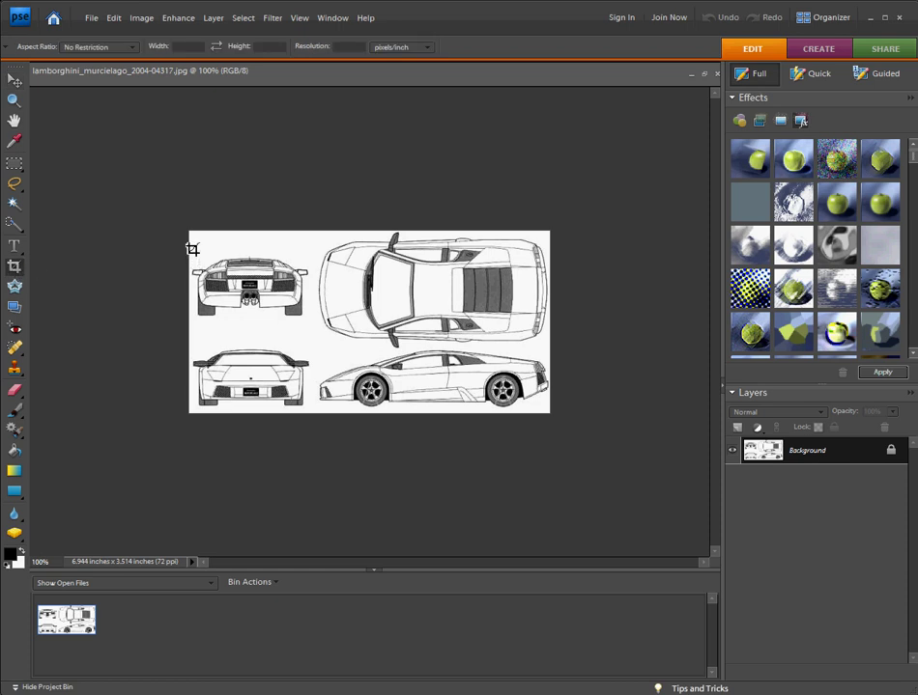
drag(191, 248, 313, 327)
click(281, 336)
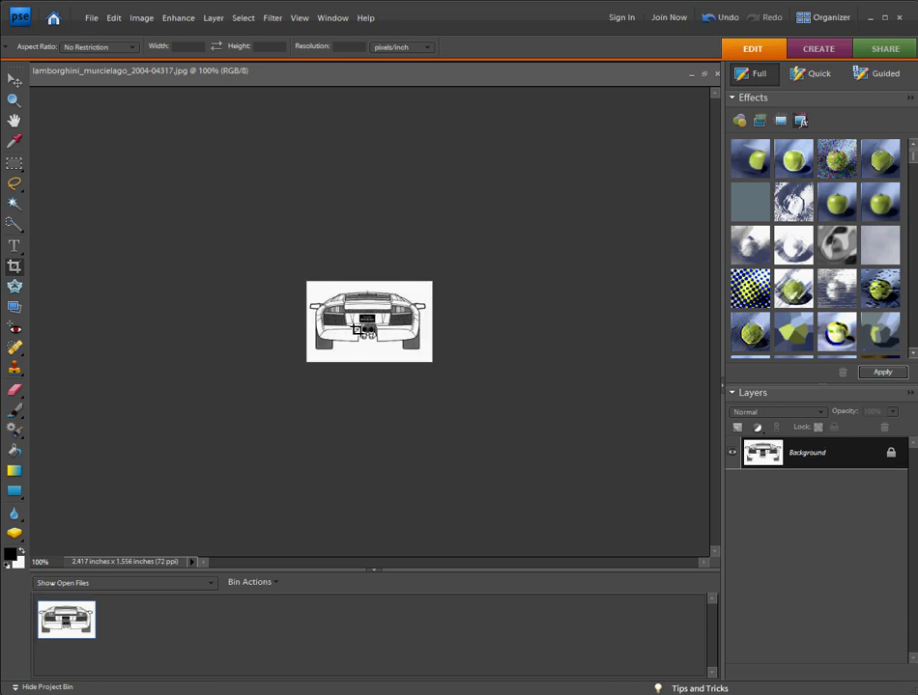
Step: Crop the margins around the car's rear view, leaving an area of about 2.24 by 1.15 inches
scroll(357, 331, up, 5)
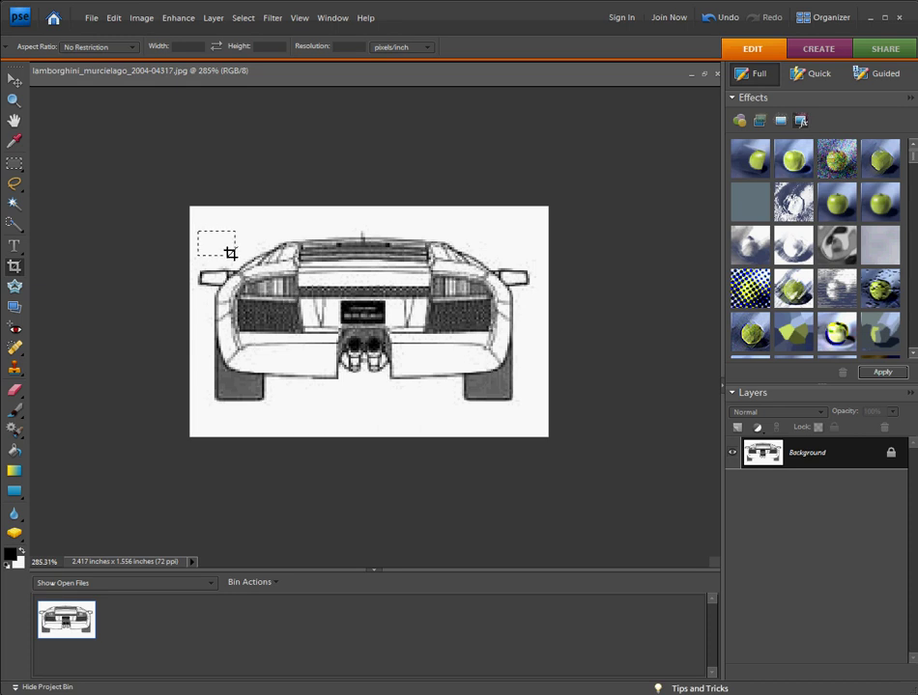
drag(230, 253, 529, 402)
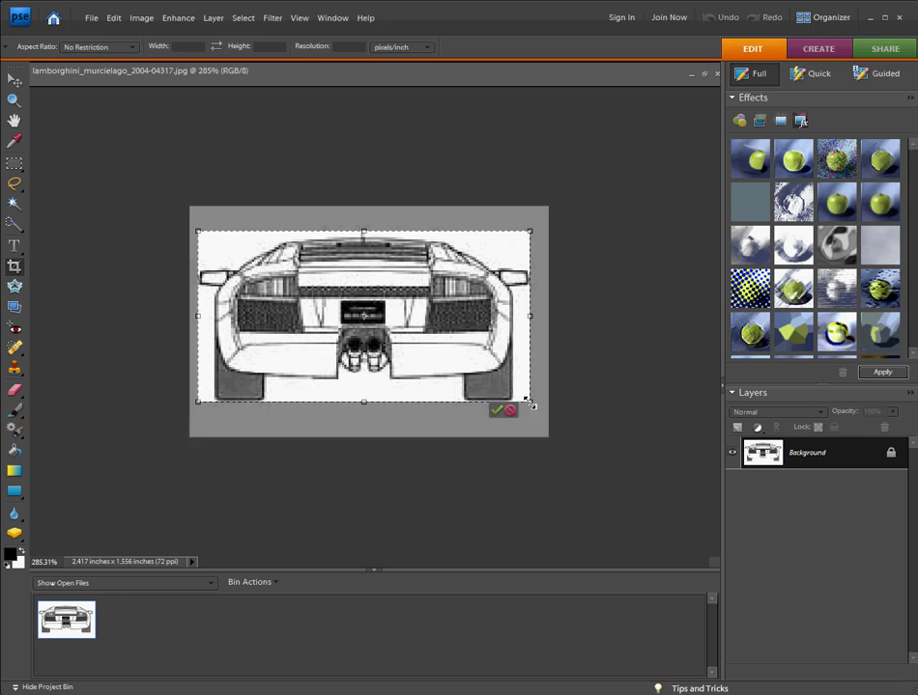
click(496, 410)
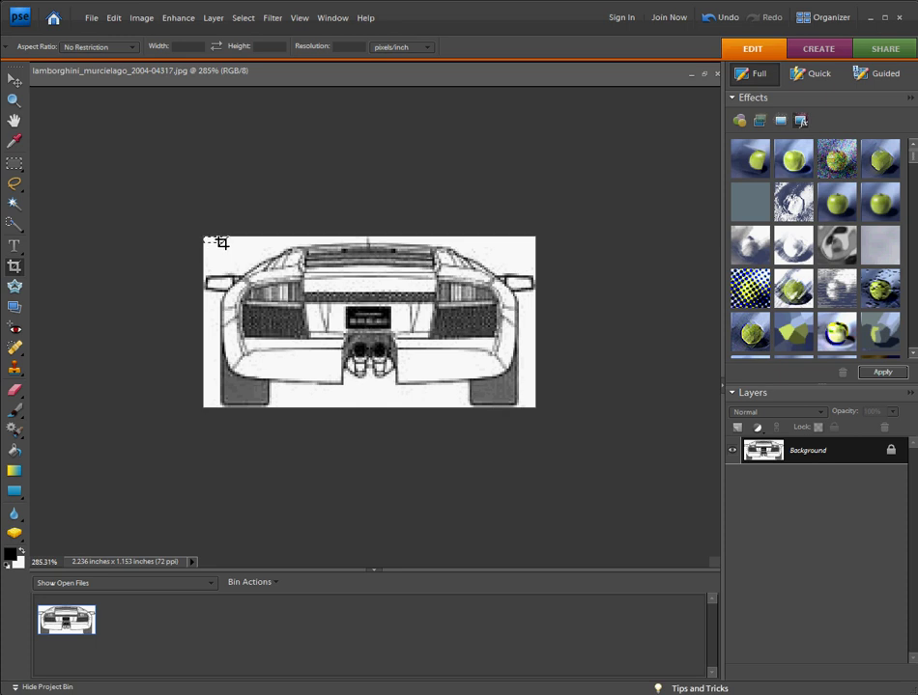
Step: Try cropping the strip above the rear view's roof to a height of about 1.08 inches, and undo that crop
drag(276, 289, 537, 408)
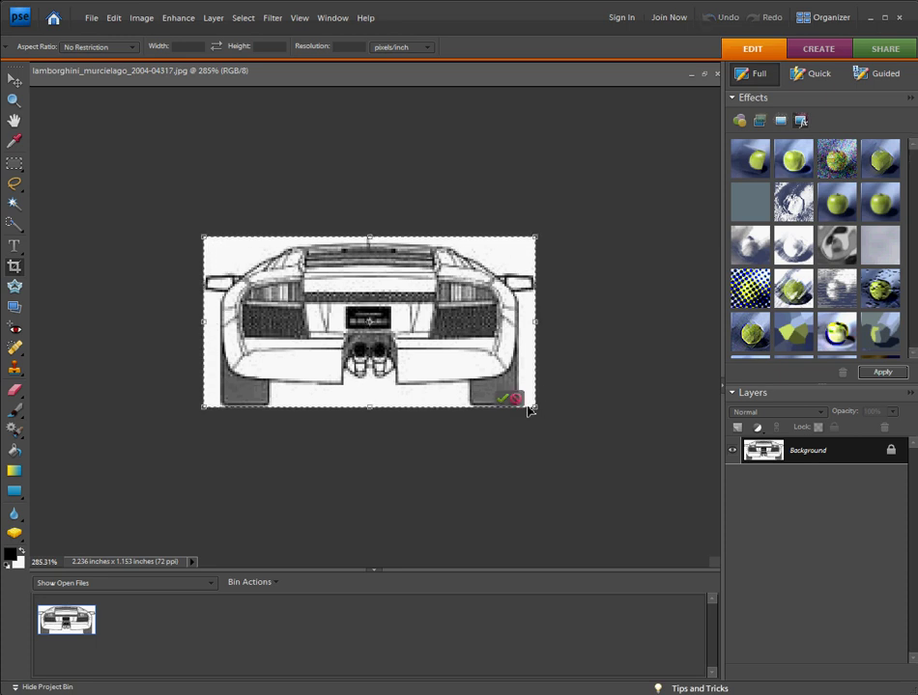
click(515, 398)
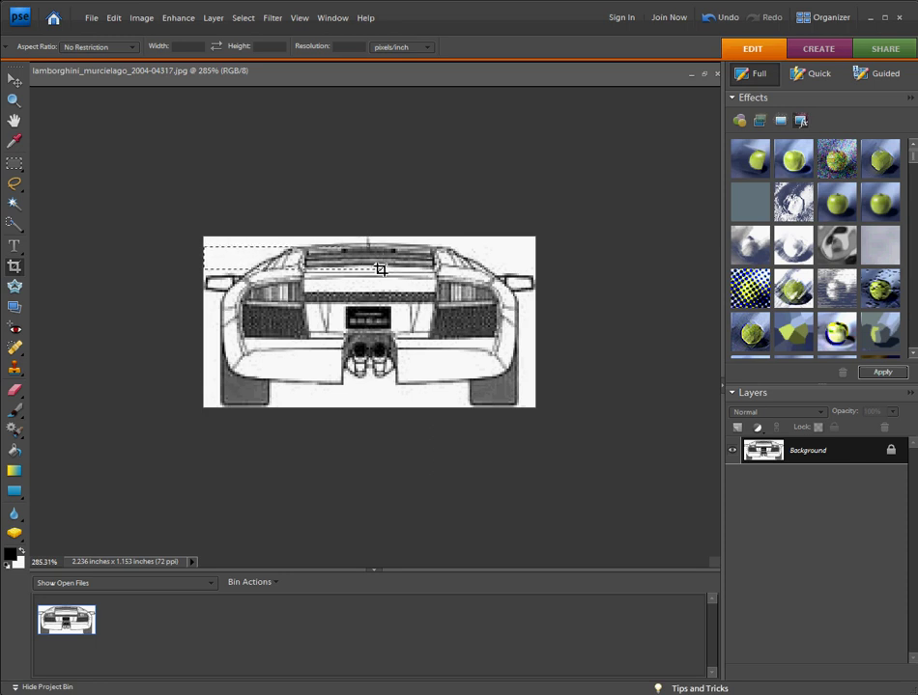
drag(449, 292, 538, 410)
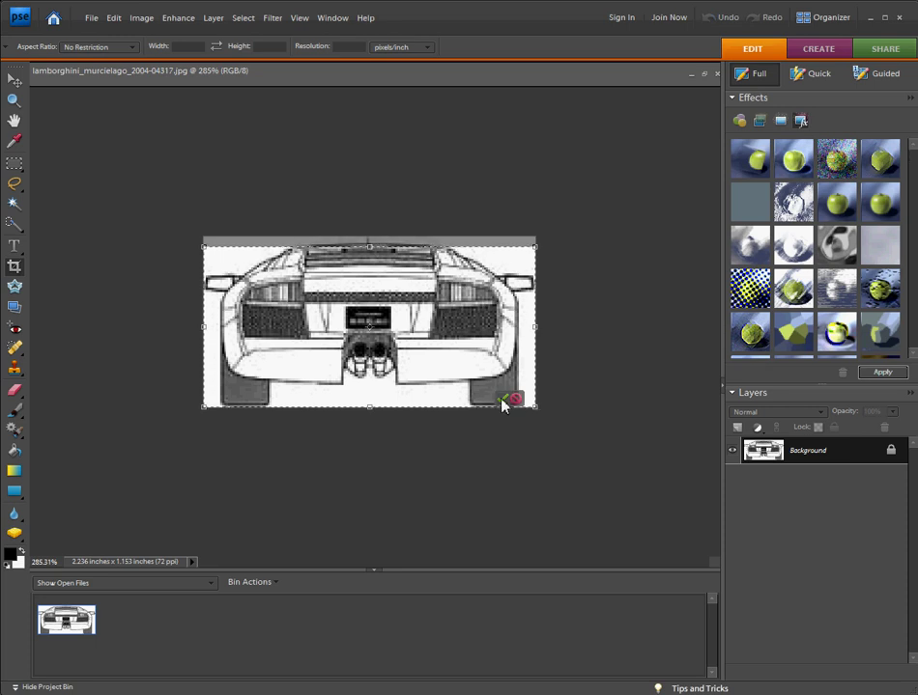
click(502, 400)
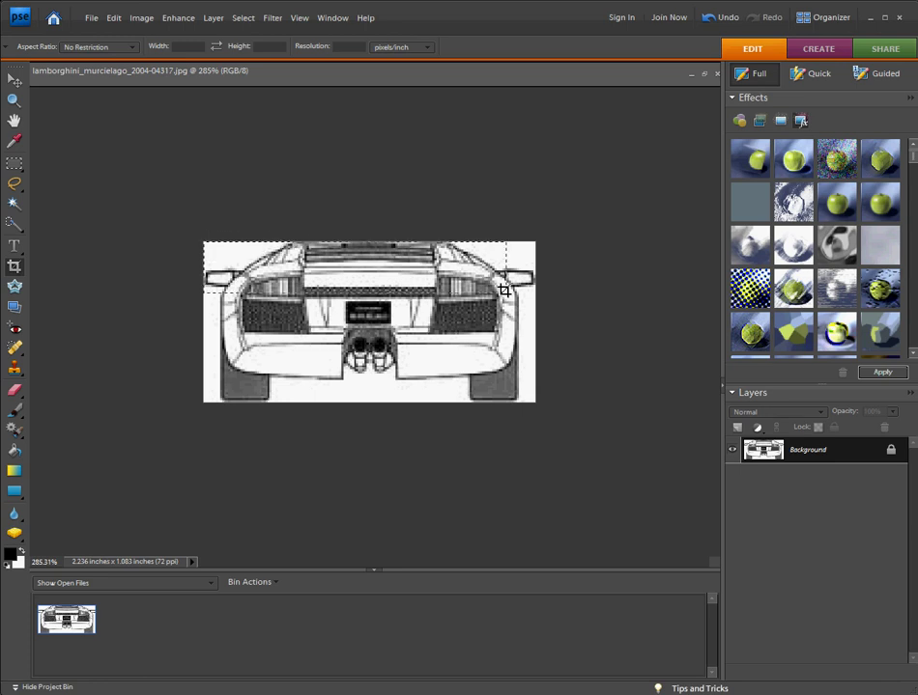
drag(503, 289, 552, 394)
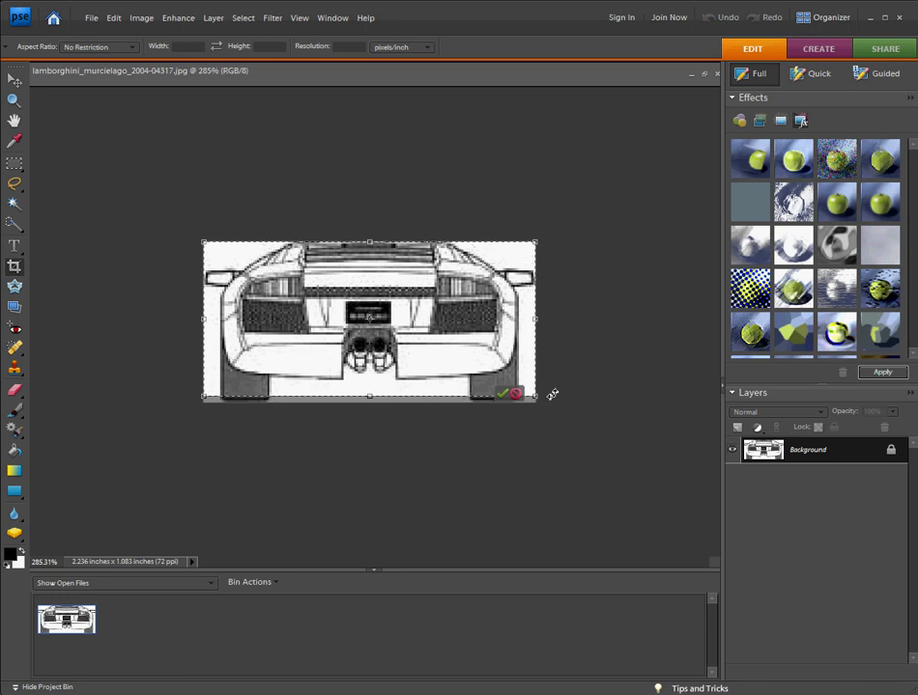
click(516, 395)
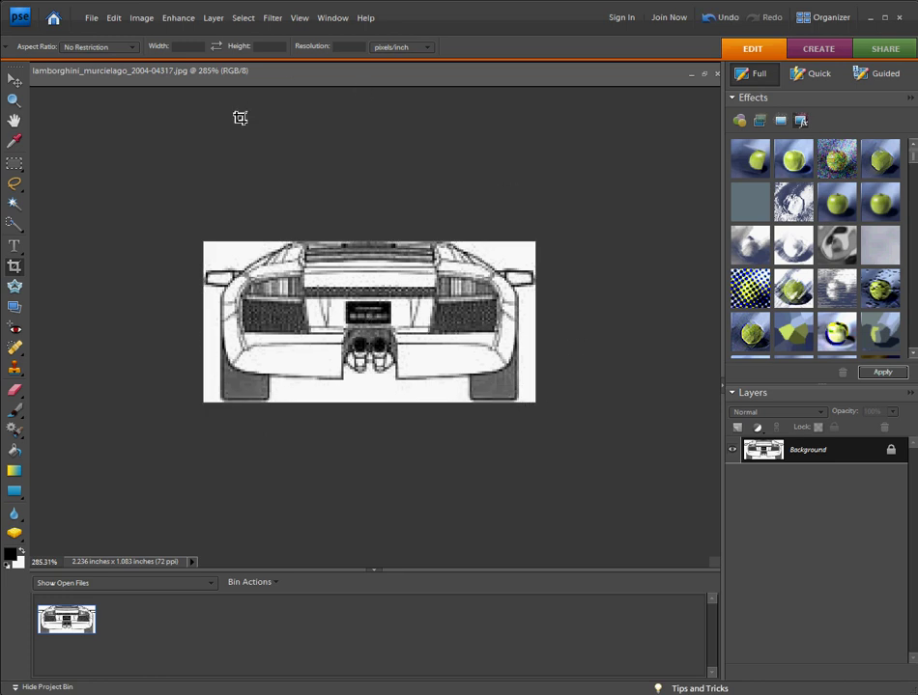
click(113, 17)
click(136, 35)
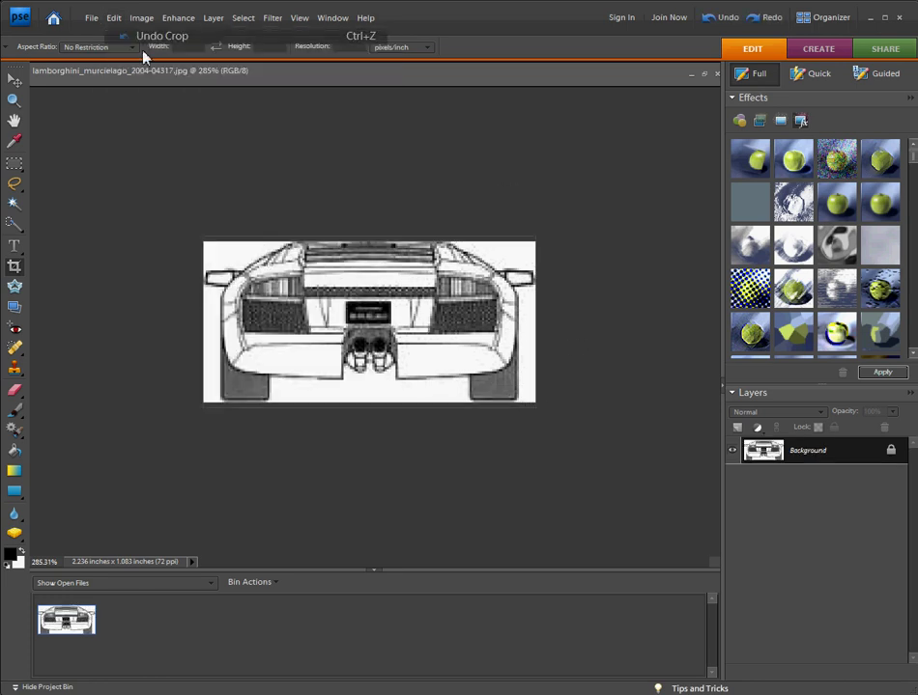
Step: Crop a thin strip above the rear view's roof, leaving the image about 2.24 by 1.10 inches
drag(206, 247, 539, 408)
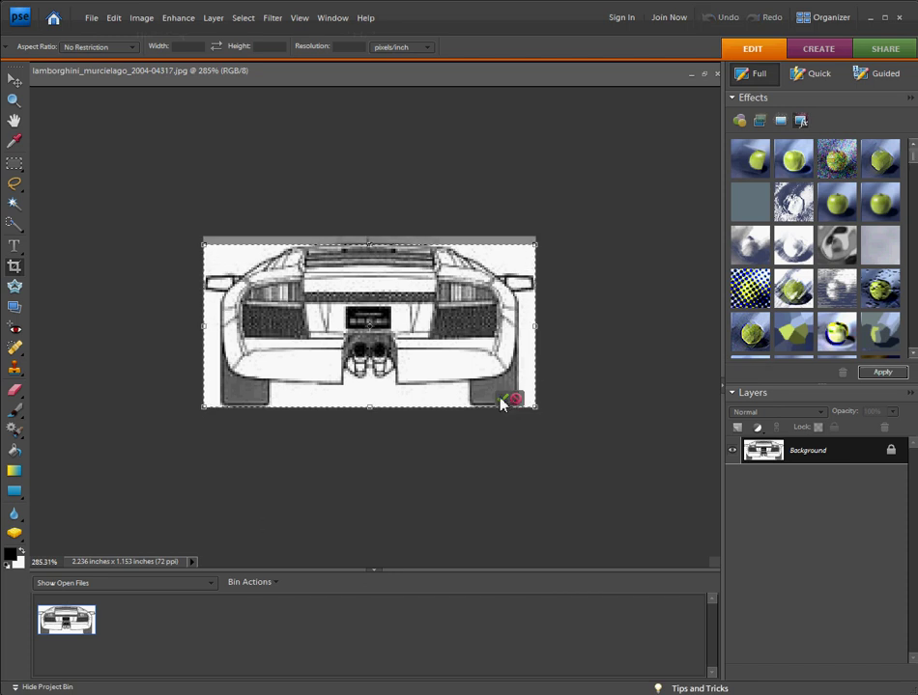
click(502, 399)
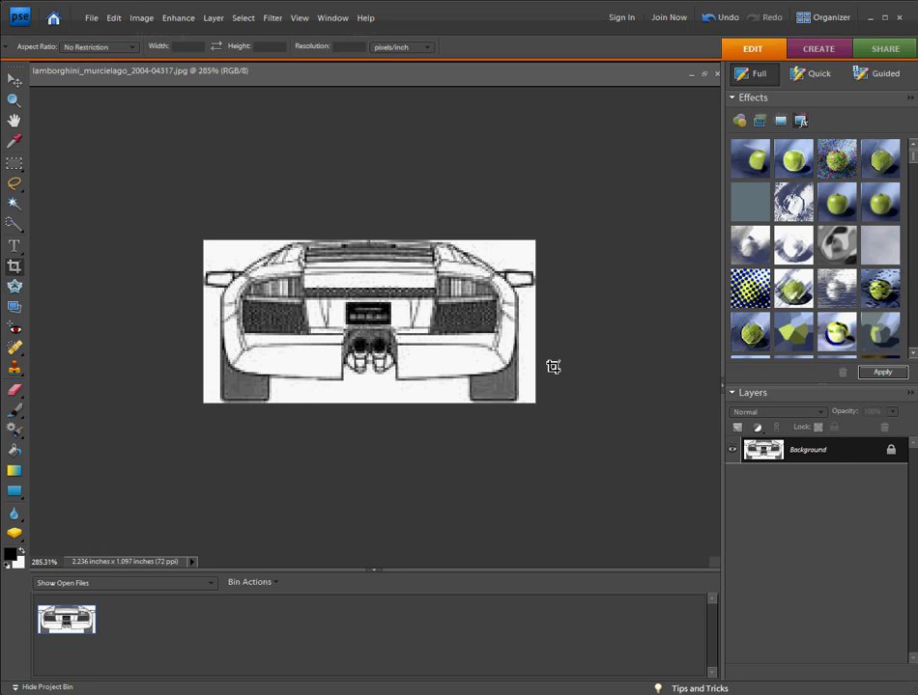
Step: Start saving the rear view as a new file, and create and open a folder named "Lambo mur" for it
click(91, 17)
click(152, 172)
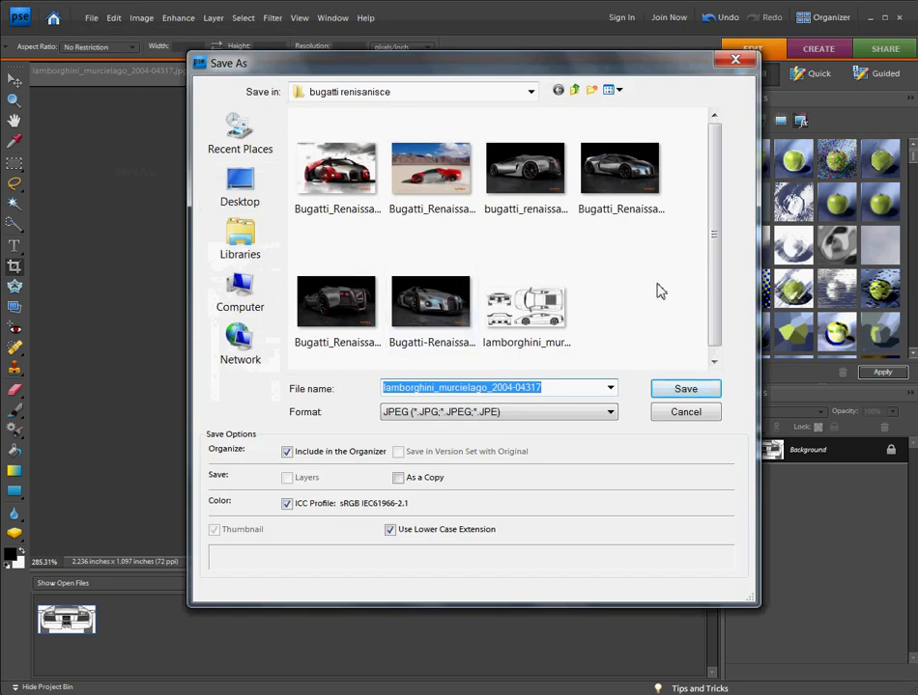
right_click(656, 287)
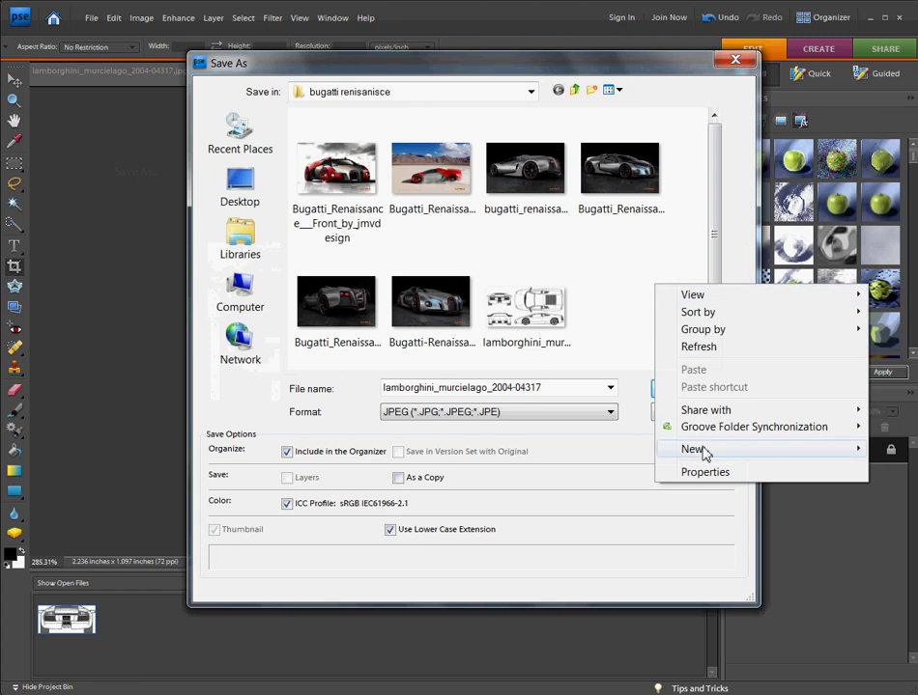
mouse_move(704, 454)
click(527, 456)
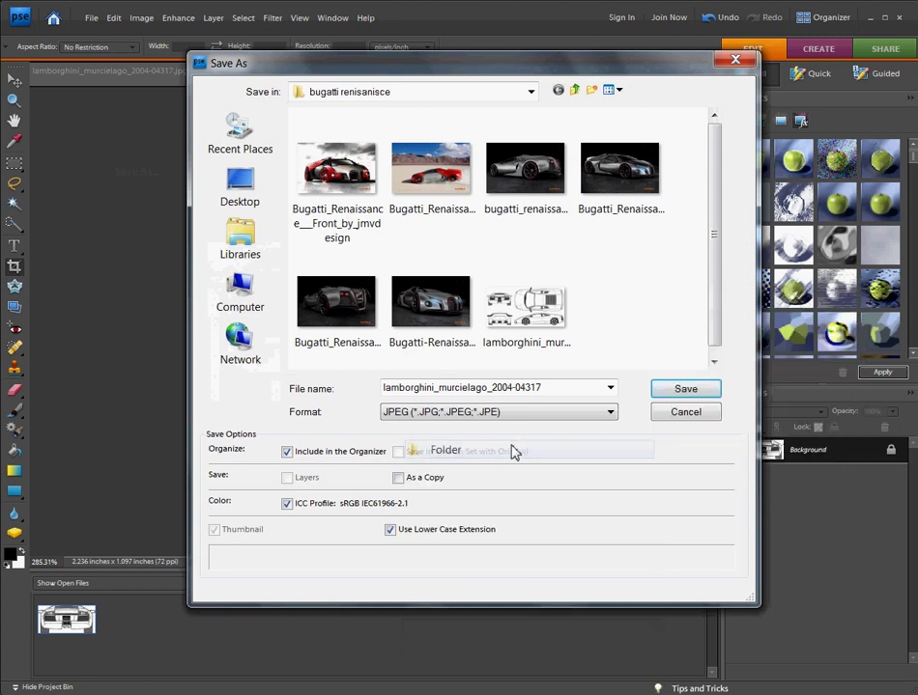
key(BackSpace)
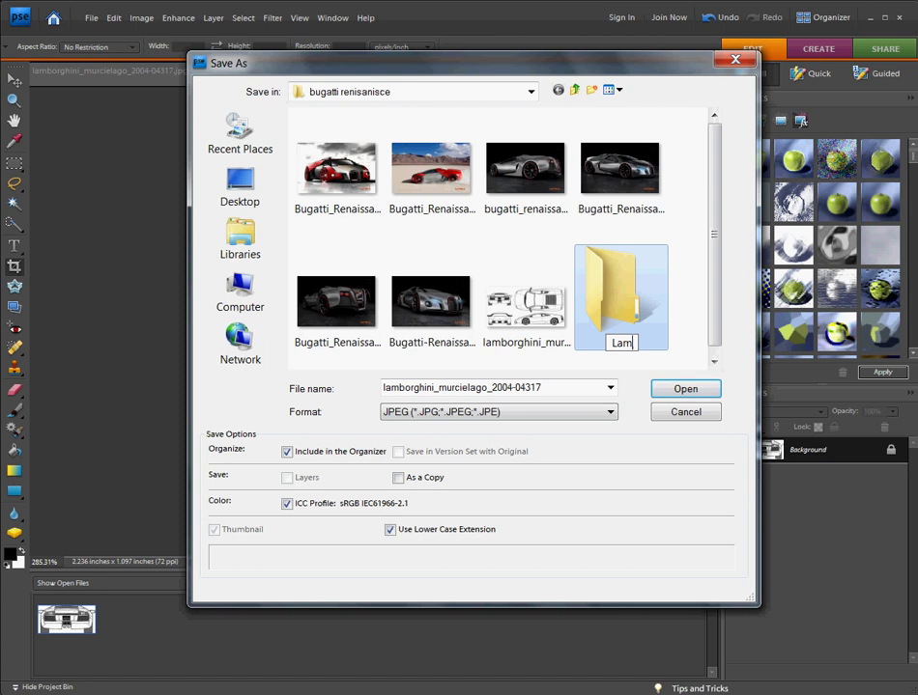
text(Lambo mur)
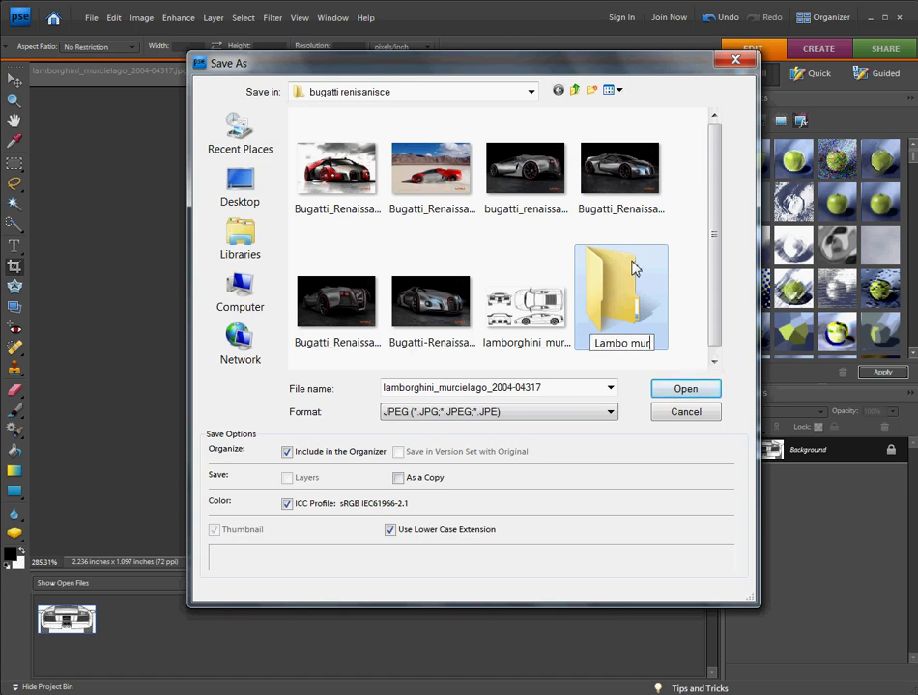
key(Return)
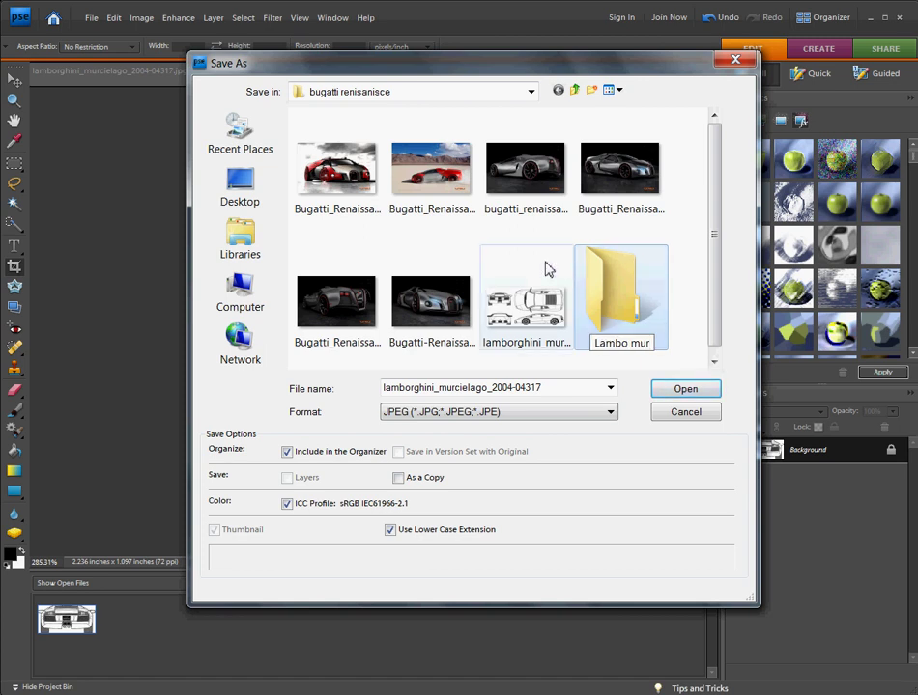
double_click(641, 305)
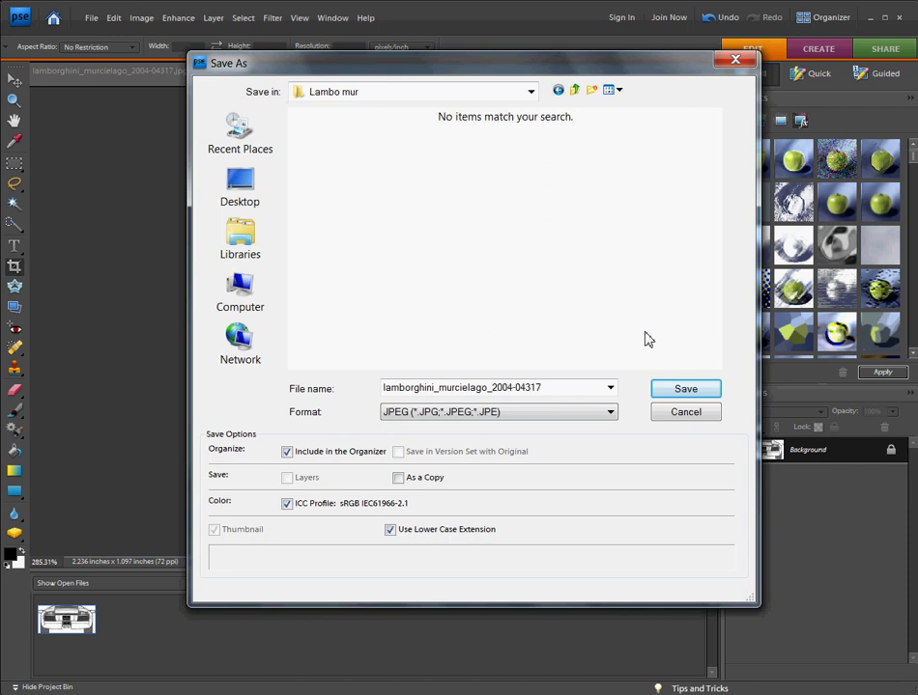
Step: Save the rear view as a JPEG named lamborghini_murcielago_back in the Lambo mur folder
click(556, 386)
drag(544, 388, 491, 390)
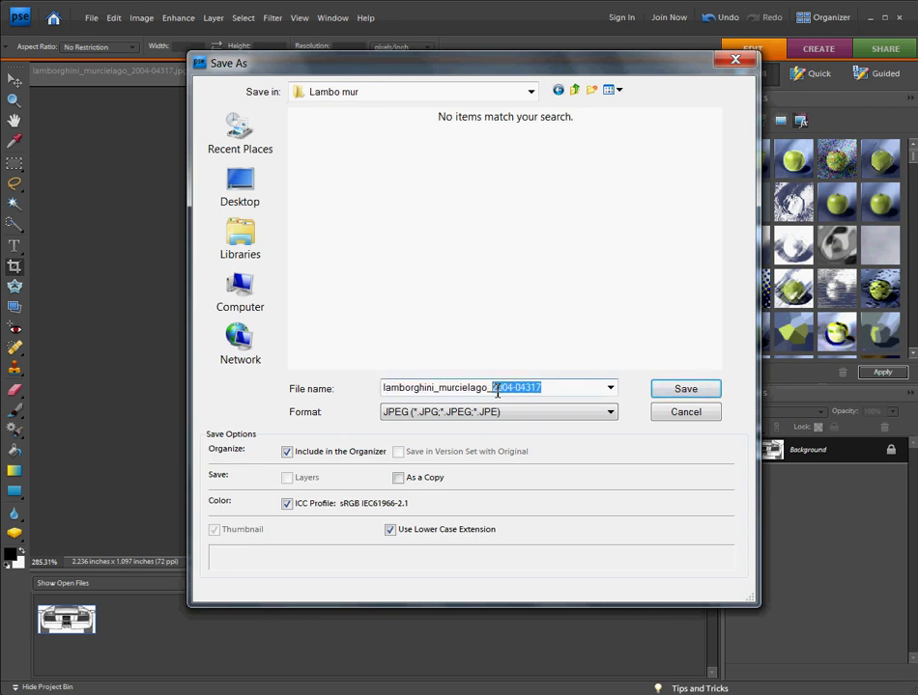
key(BackSpace)
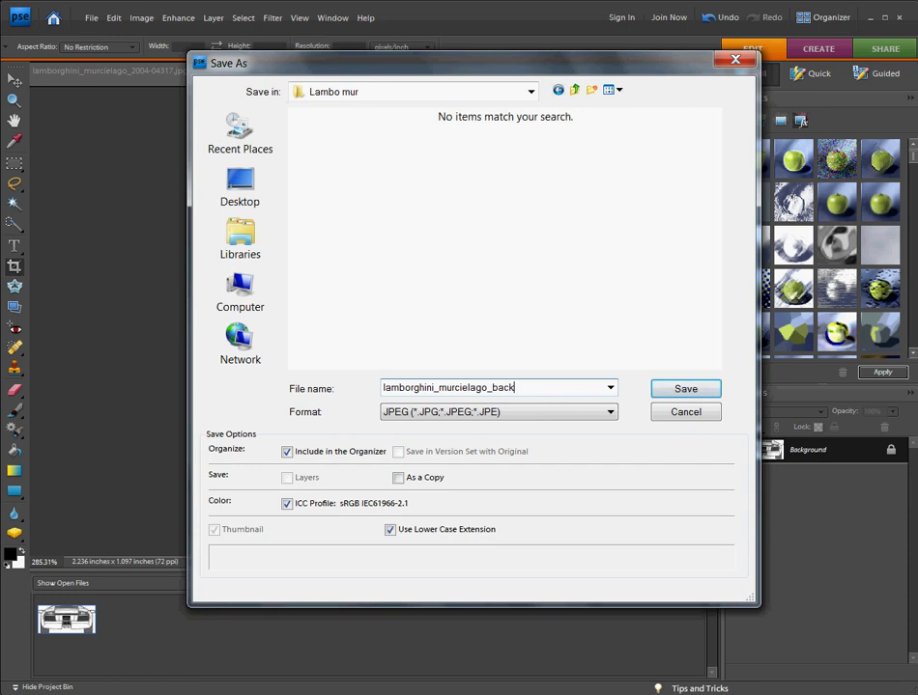
click(663, 393)
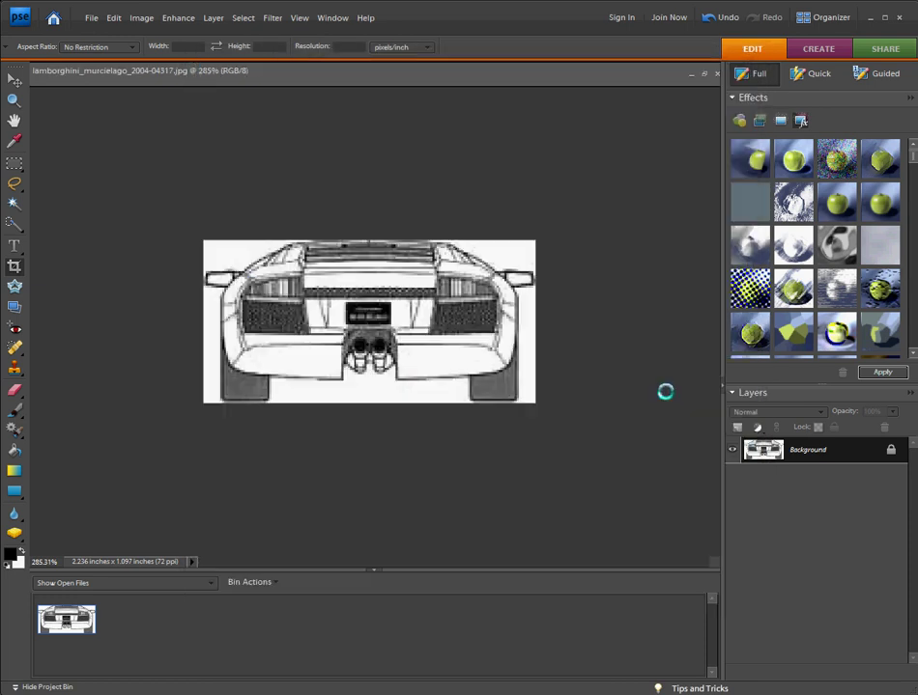
click(541, 196)
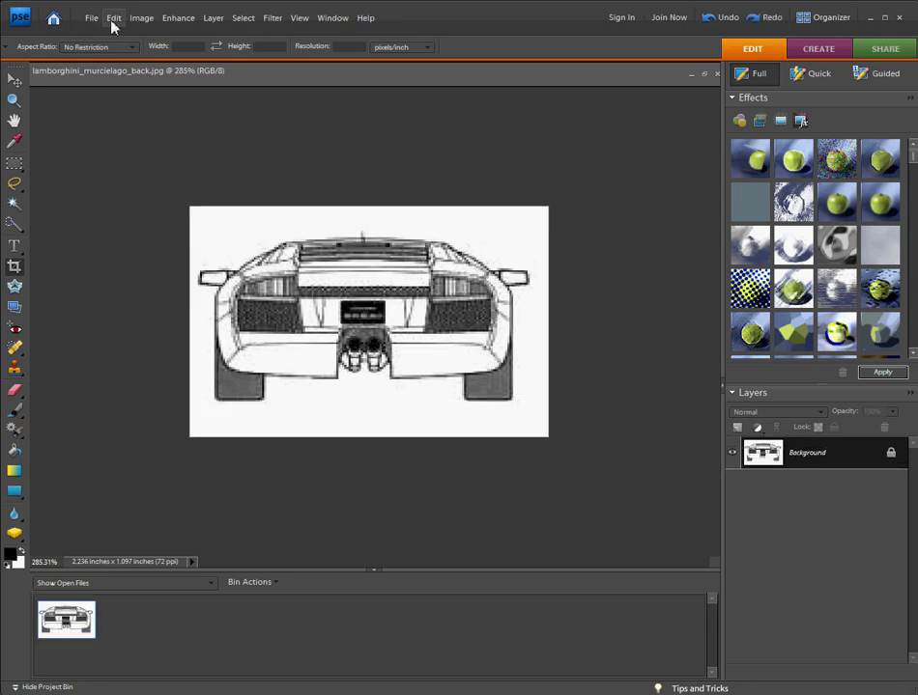
Step: Undo the crops back to the full blueprint and crop it to the car's front view, about 2.36 by 1.25 inches
key(ctrl+z)
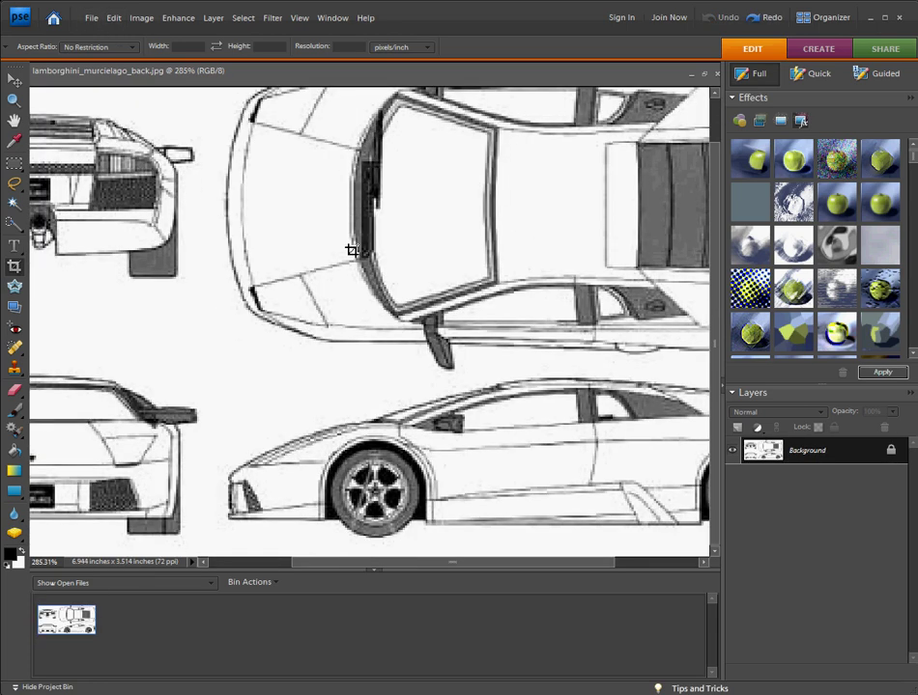
key(ctrl+0)
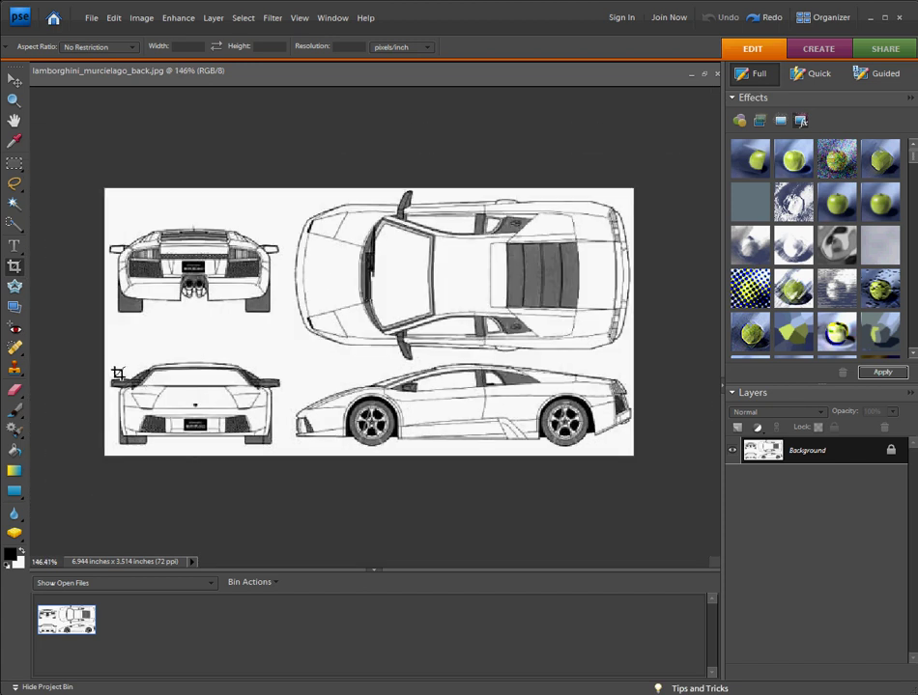
mouse_move(110, 363)
mouse_down()
mouse_move(224, 388)
mouse_move(284, 454)
mouse_up()
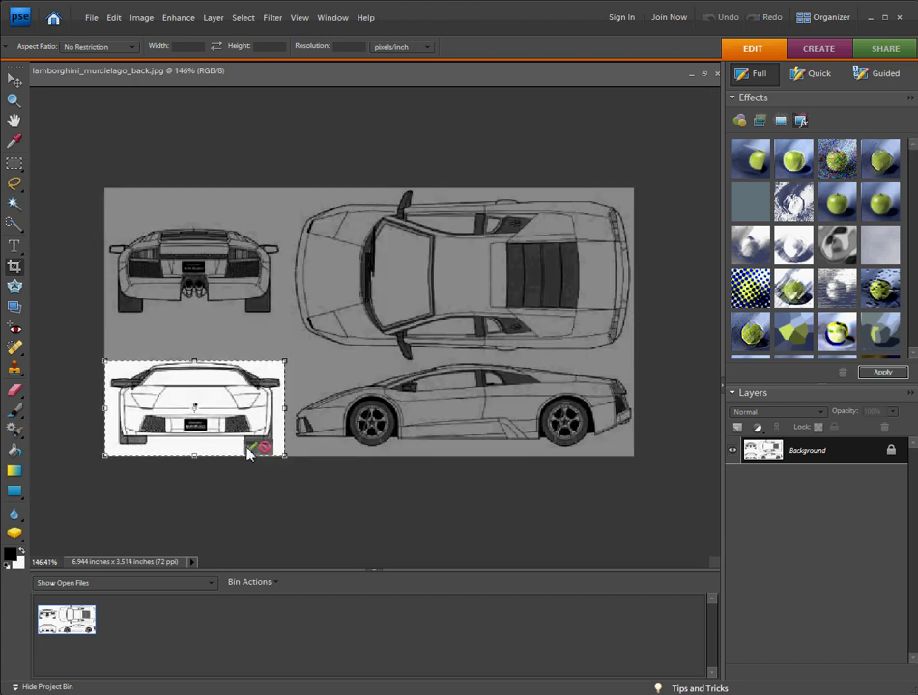
click(247, 450)
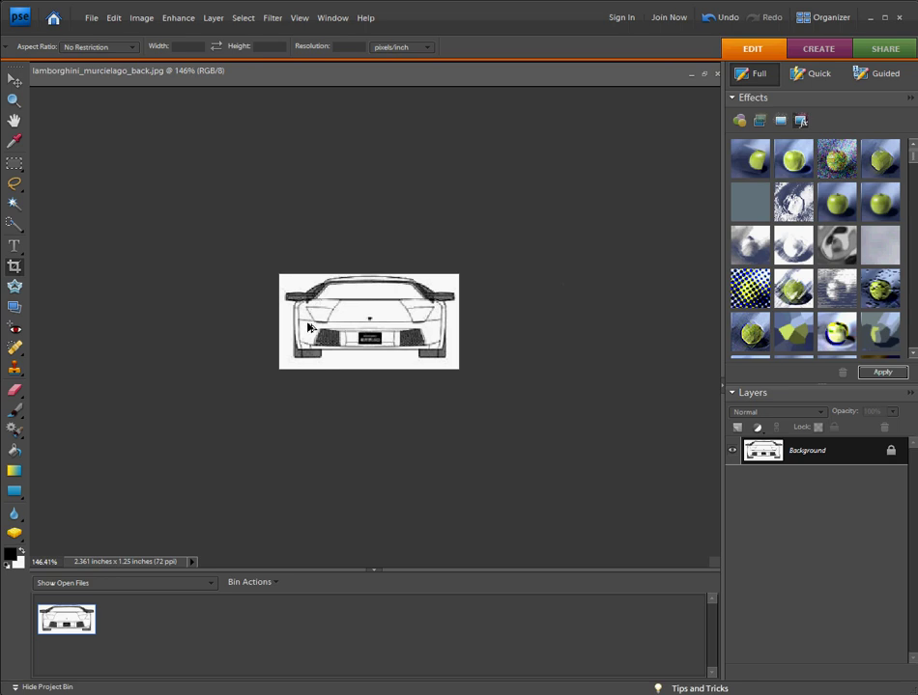
Step: Crop the side and lower margins around the front view, leaving an area of about 2.28 by 1.11 inches
scroll(308, 329, up, 5)
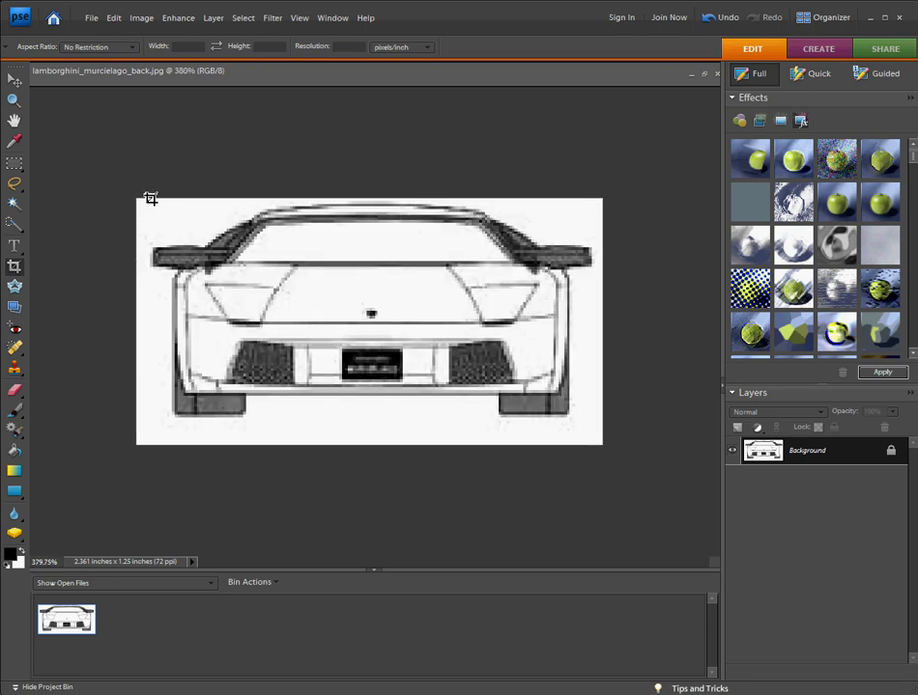
drag(149, 199, 597, 417)
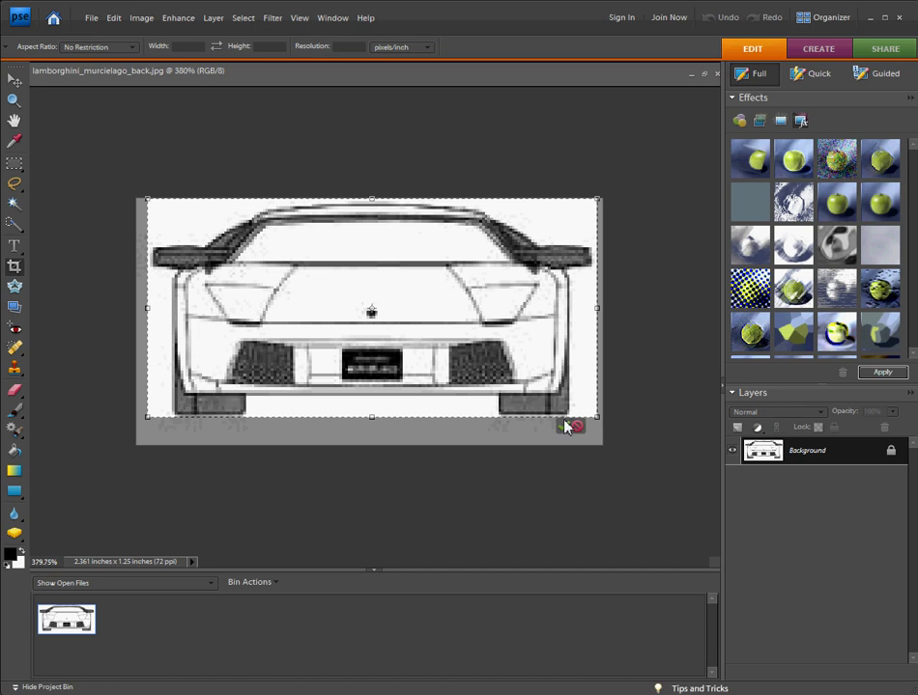
click(563, 426)
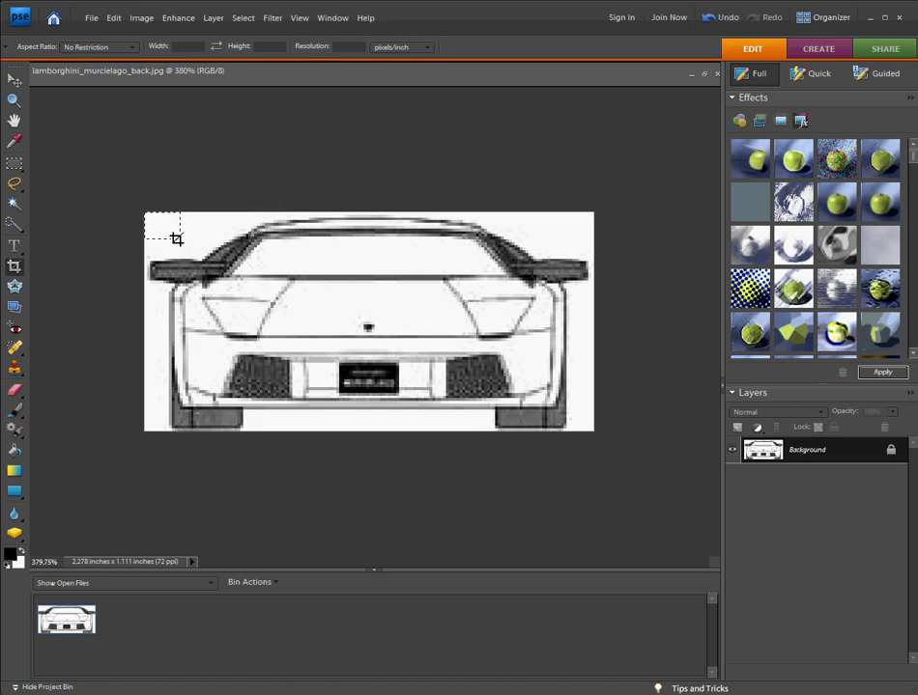
Step: Crop the front view flush with its roof and side mirrors, leaving an area of about 2.22 by 1.08 inches
drag(177, 238, 164, 227)
drag(156, 233, 579, 438)
click(562, 425)
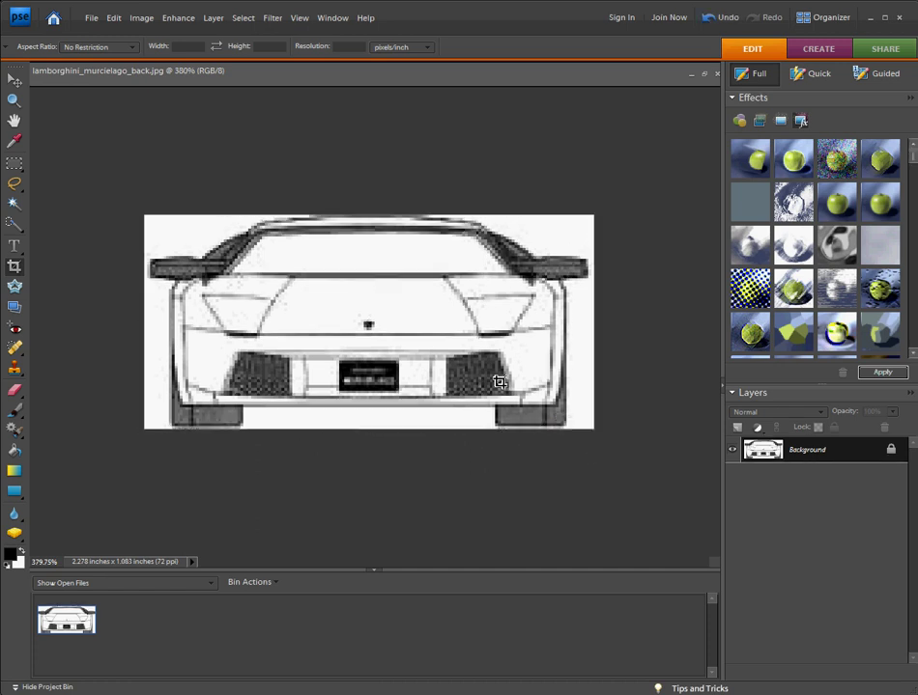
drag(129, 214, 587, 430)
click(558, 426)
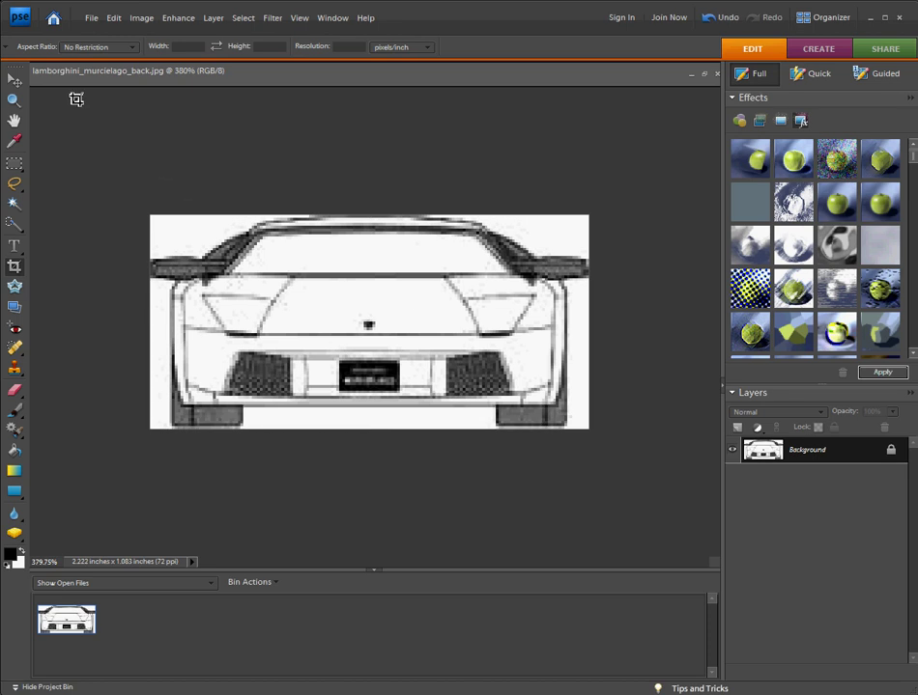
Step: Save the front view as a JPEG named lamborghini_murcielago_front_edited-1 in the Lambo mur folder, accepting the version set and JPEG options
click(94, 20)
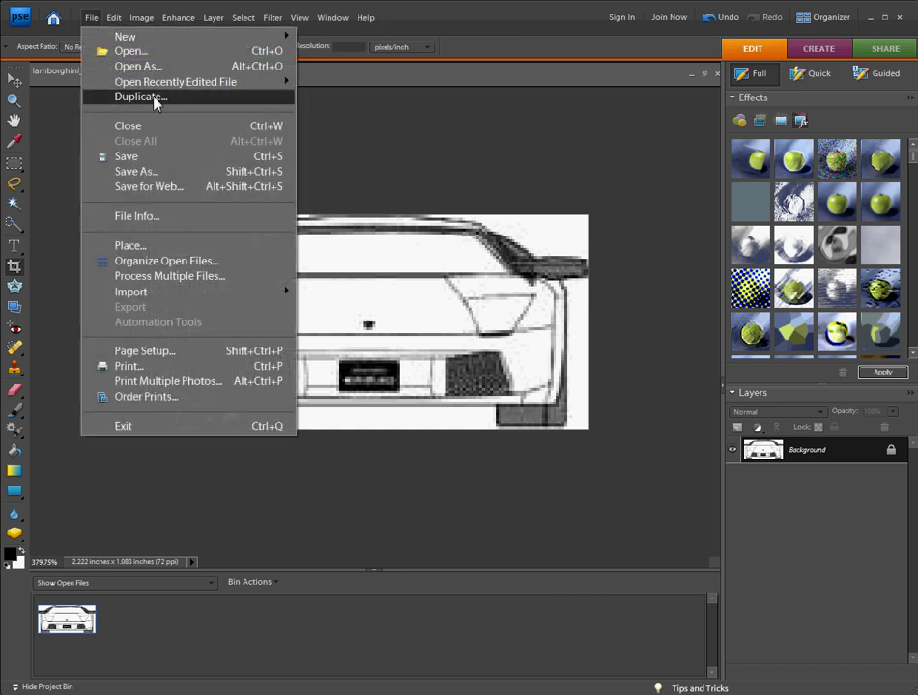
click(150, 174)
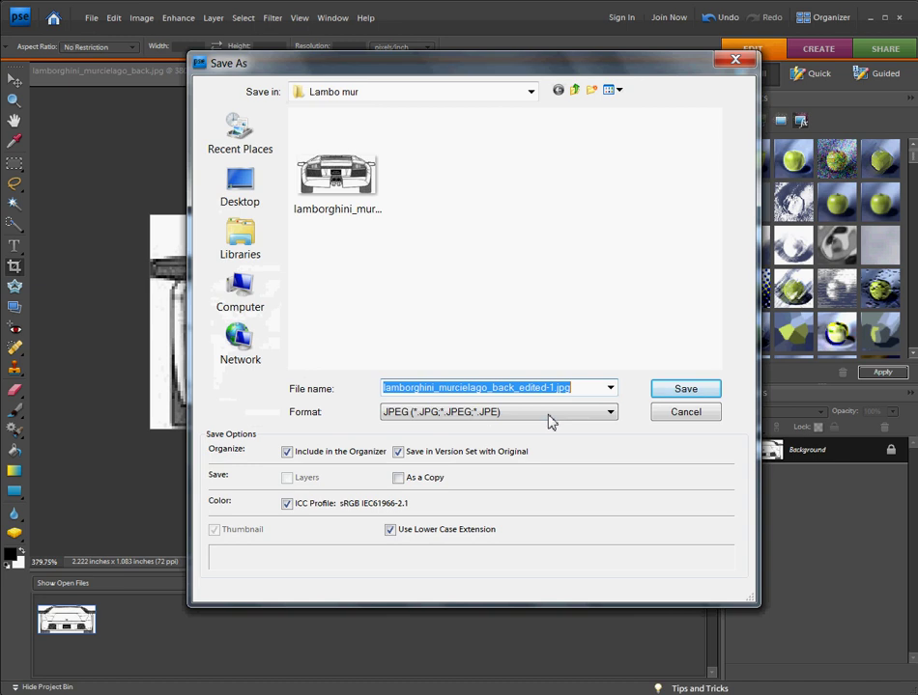
click(537, 388)
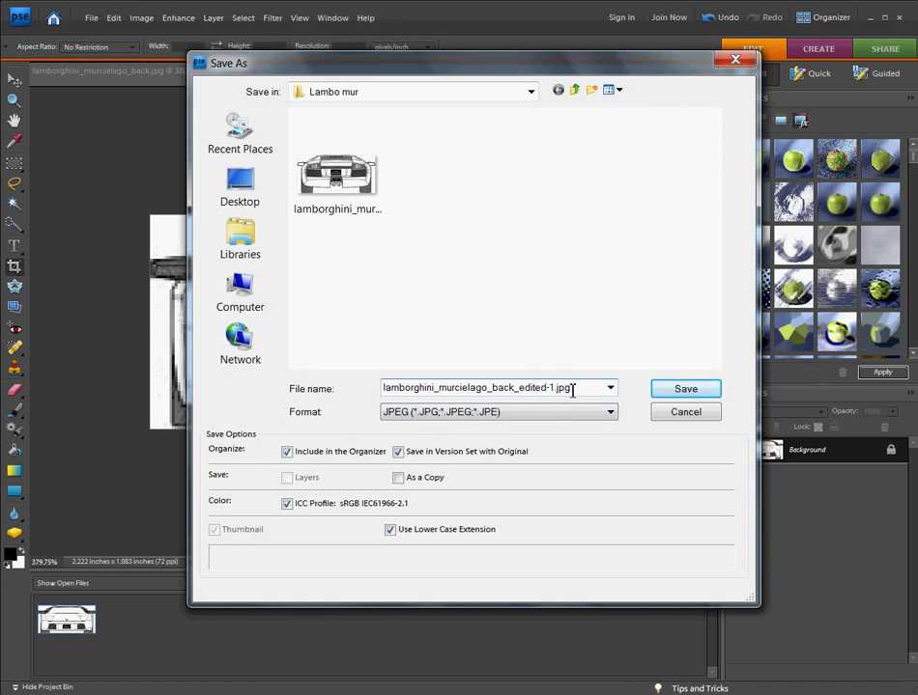
drag(573, 389, 536, 391)
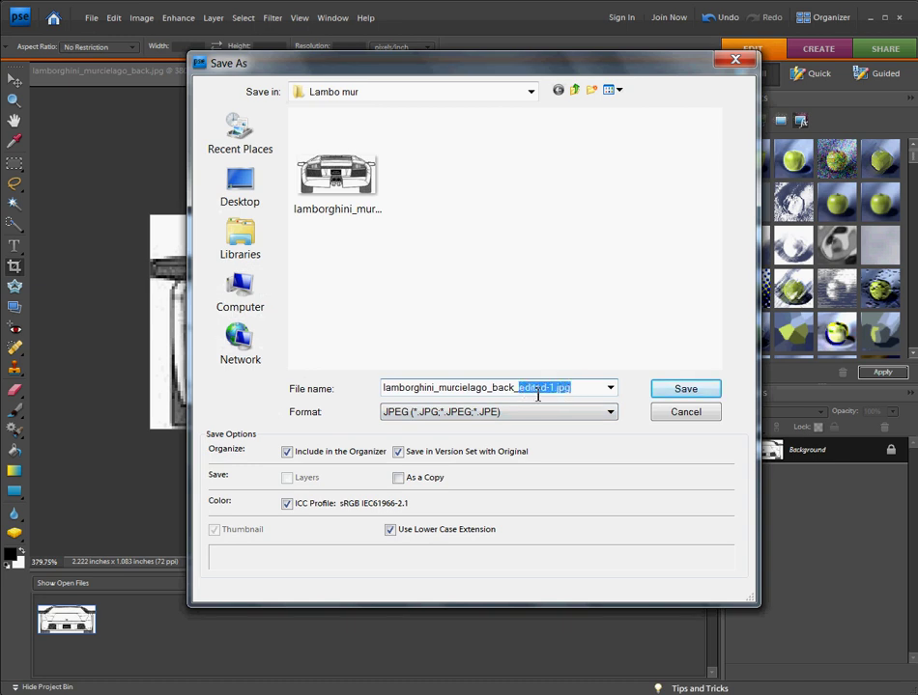
click(513, 388)
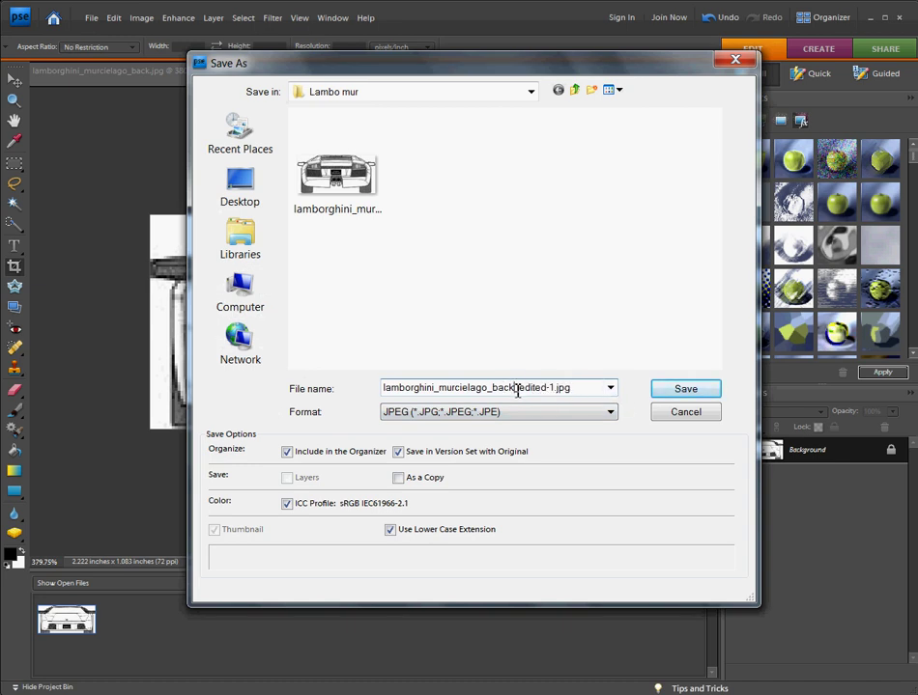
text(front)
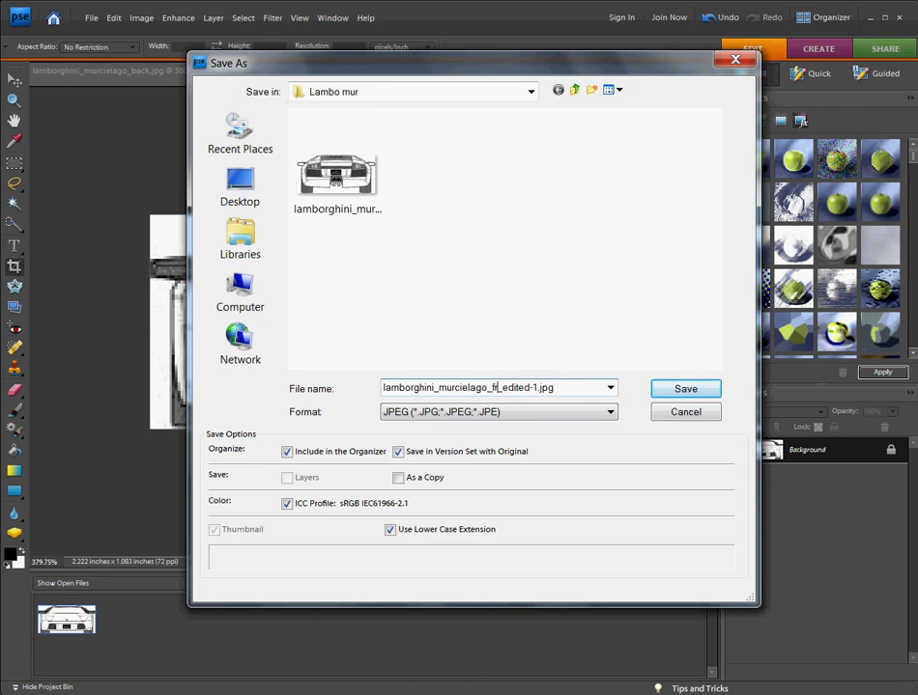
click(683, 390)
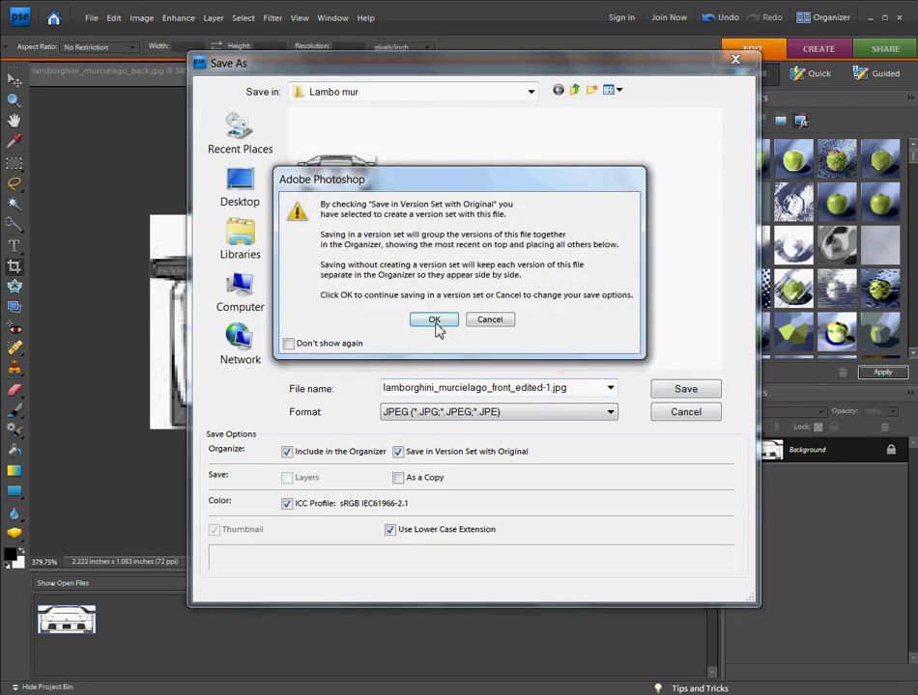
click(431, 317)
click(544, 196)
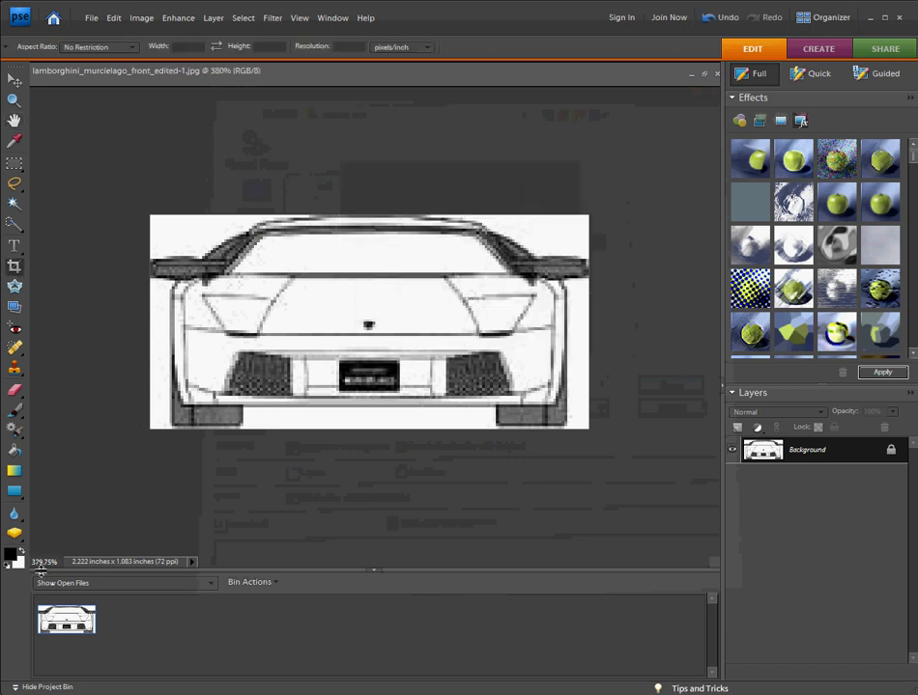
Step: Undo the crops back to the full blueprint and crop it to the car's top view, close to nose and tail, about 4.42 by 2.28 inches
click(113, 20)
click(125, 43)
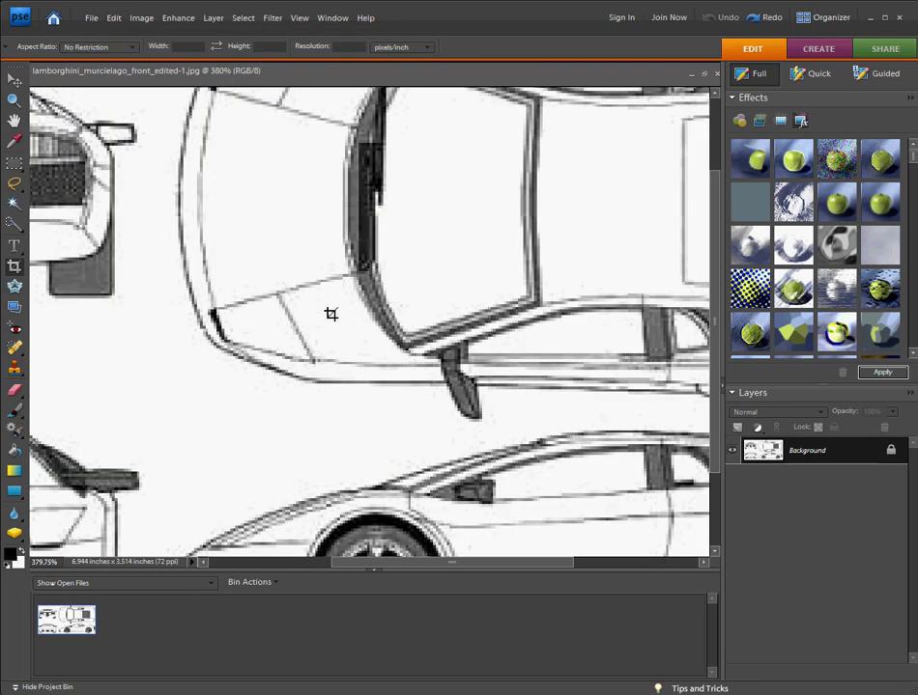
scroll(335, 326, down, 3)
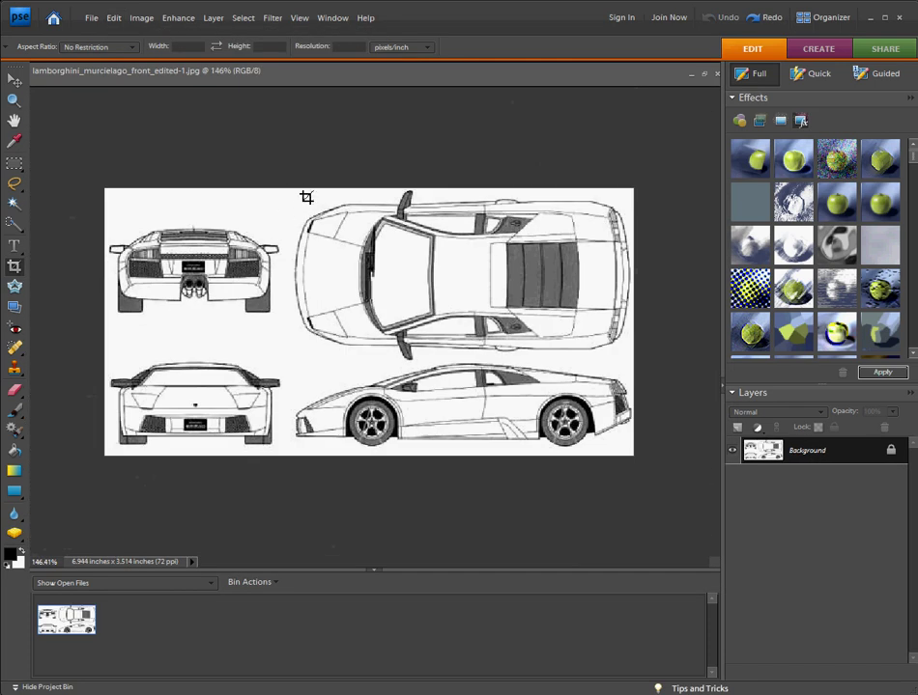
mouse_move(291, 188)
mouse_down()
mouse_move(469, 323)
mouse_move(607, 343)
mouse_move(633, 361)
mouse_up()
click(601, 371)
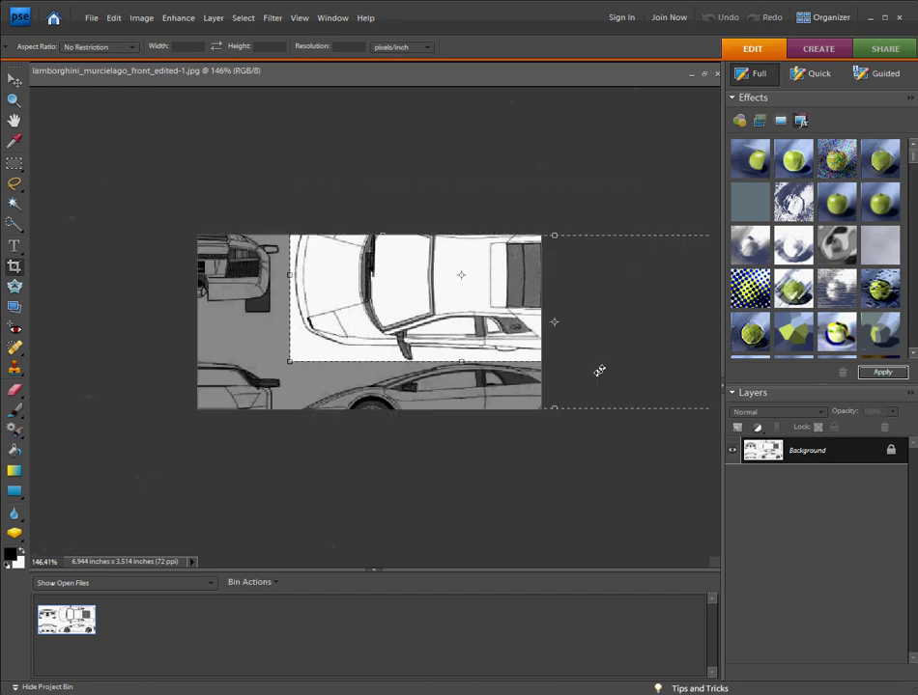
key(ctrl+0)
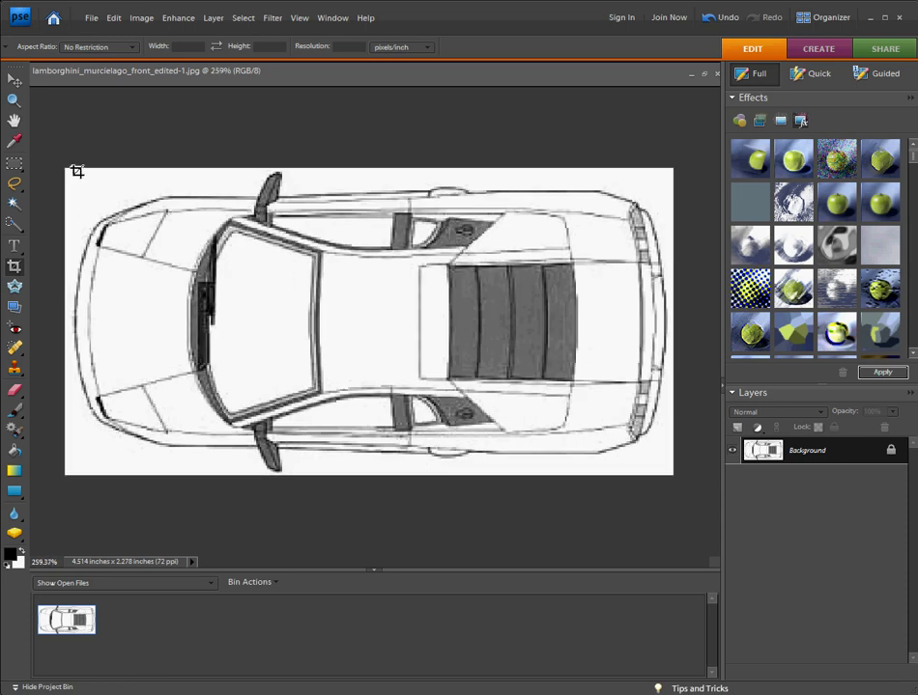
drag(74, 170, 667, 474)
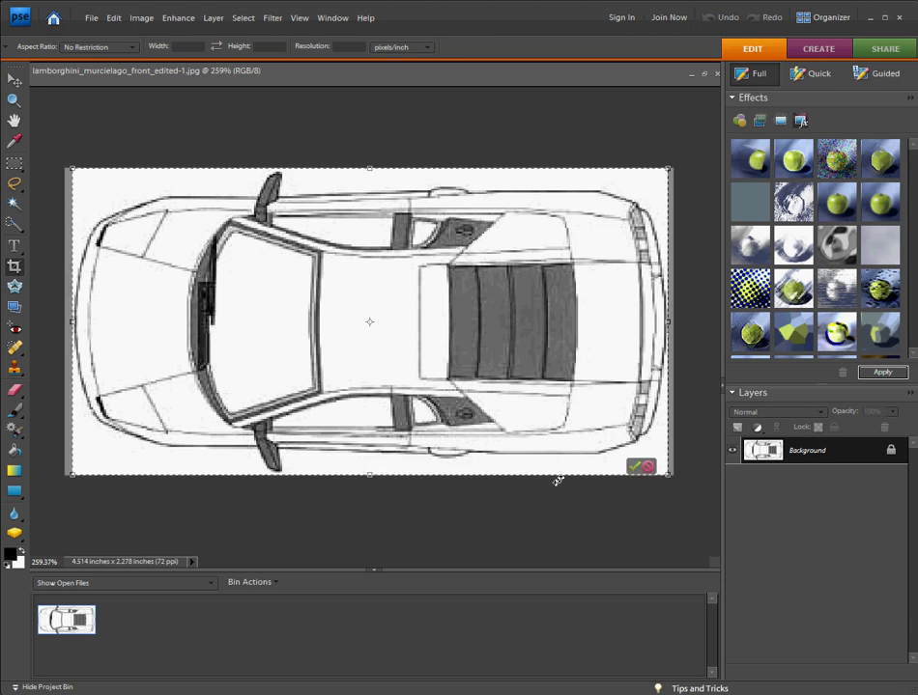
click(637, 468)
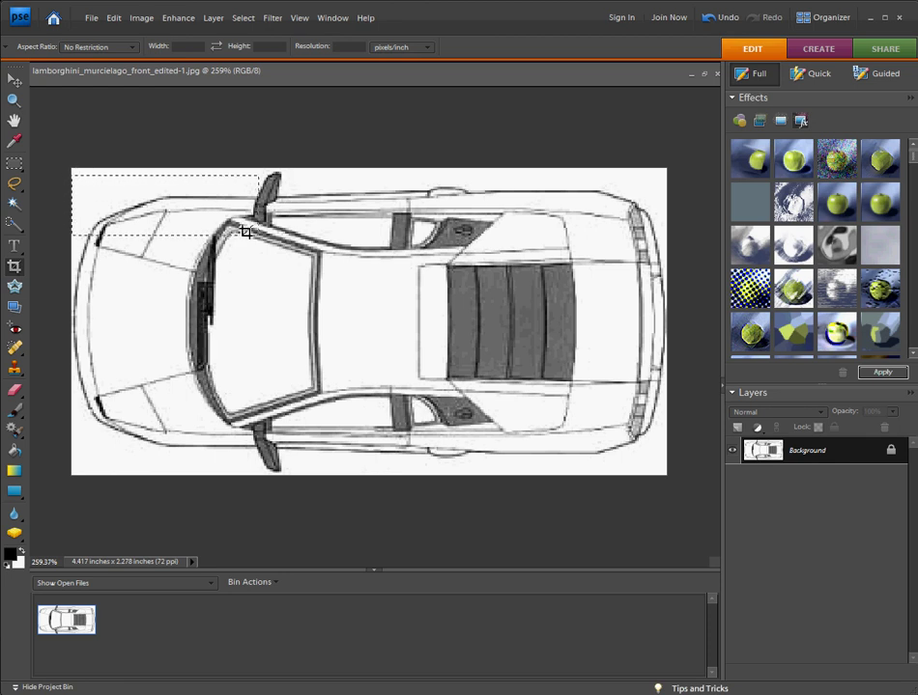
drag(246, 232, 92, 193)
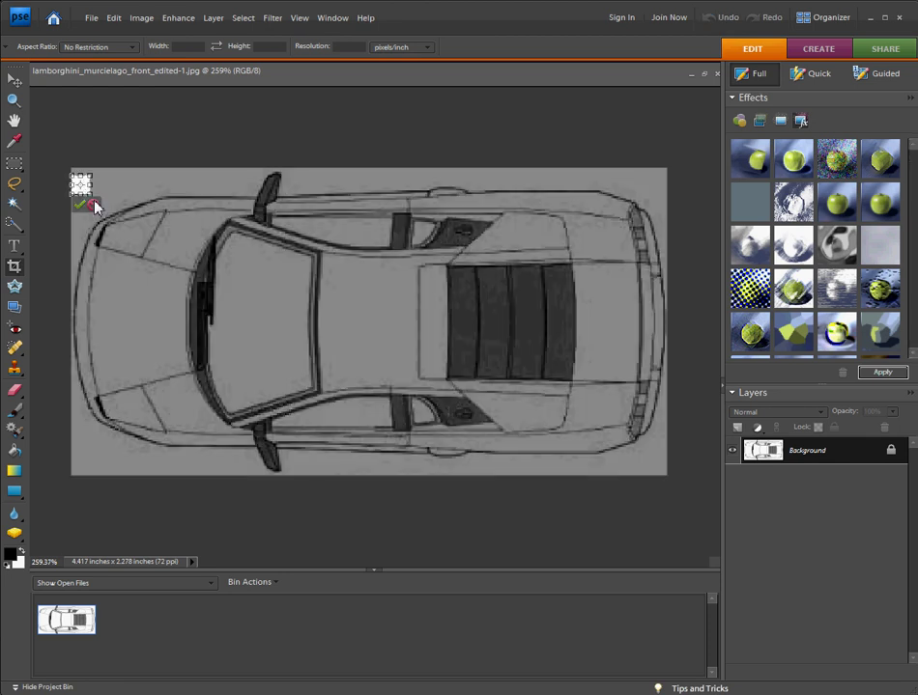
click(92, 205)
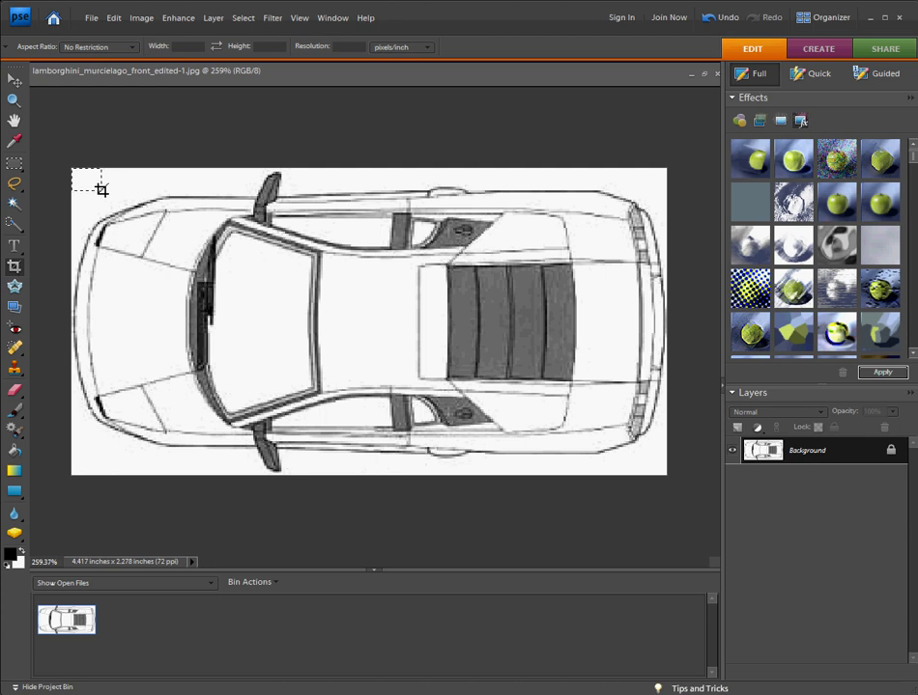
drag(101, 190, 97, 191)
click(92, 199)
Step: Crop the top view's margins beyond both side mirrors, keeping the full car length and leaving an area of about 4.42 by 2.21 inches
drag(163, 206, 222, 398)
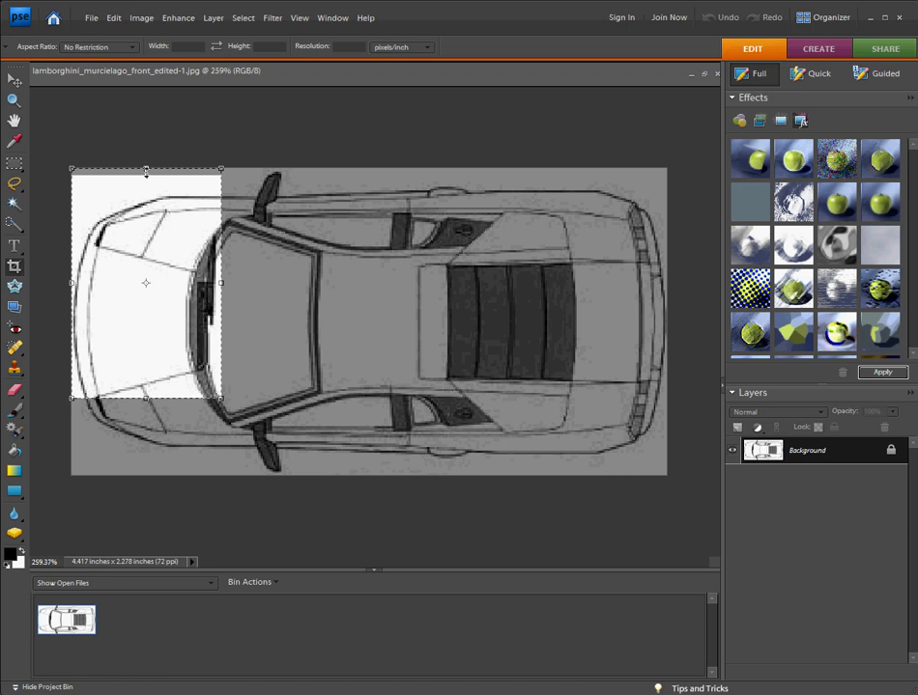
scroll(145, 178, up, 3)
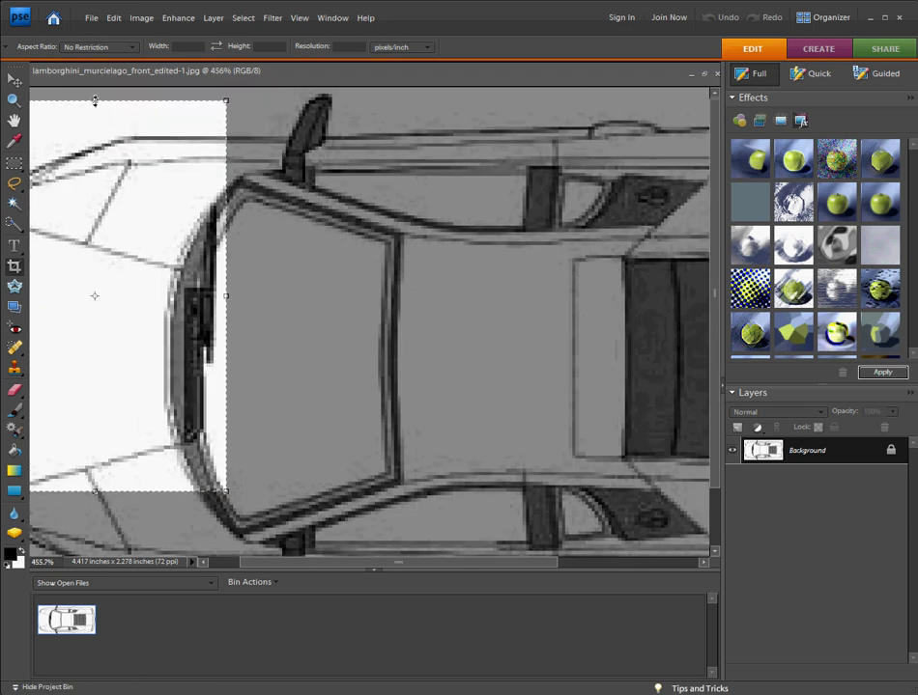
drag(95, 100, 94, 92)
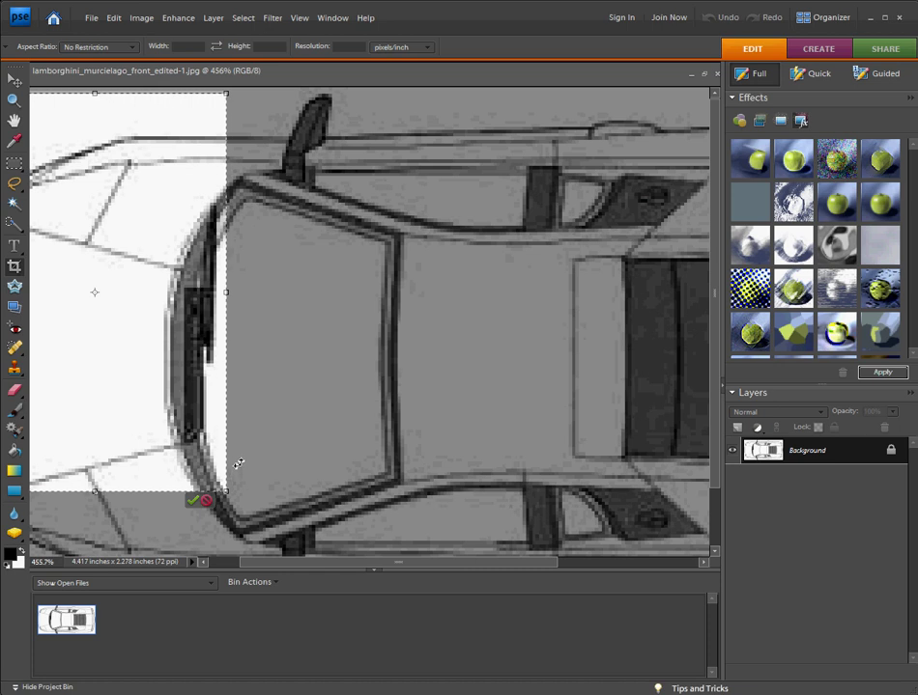
scroll(239, 467, down, 2)
scroll(240, 446, down, 2)
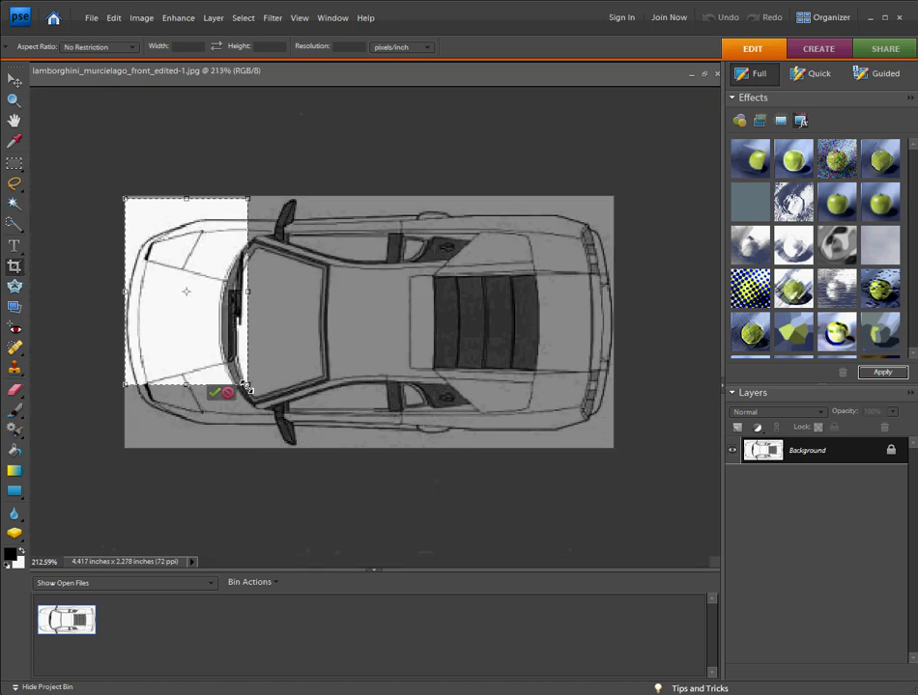
drag(274, 384, 615, 450)
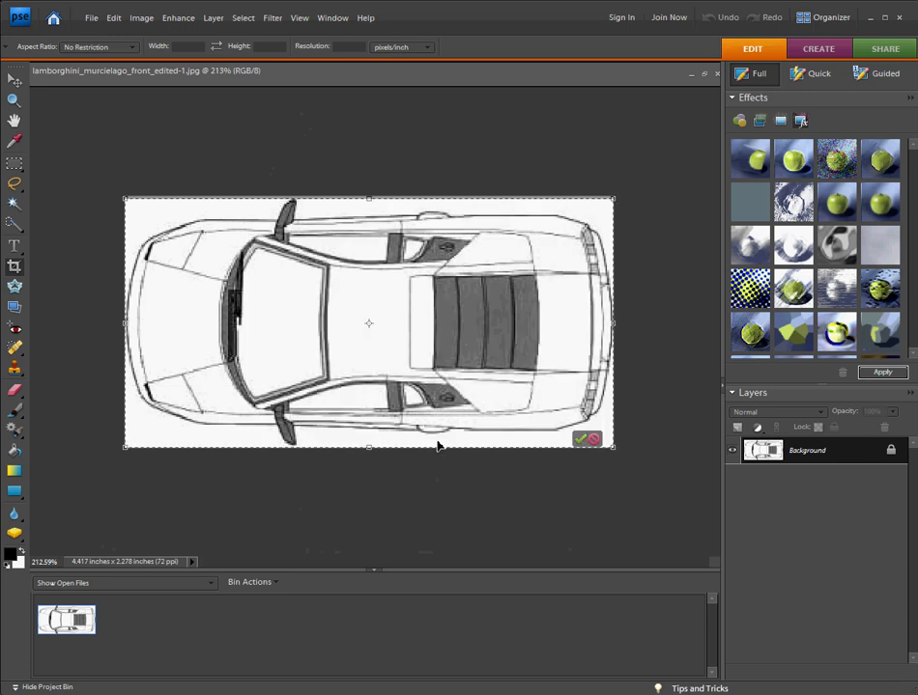
scroll(410, 453, up, 3)
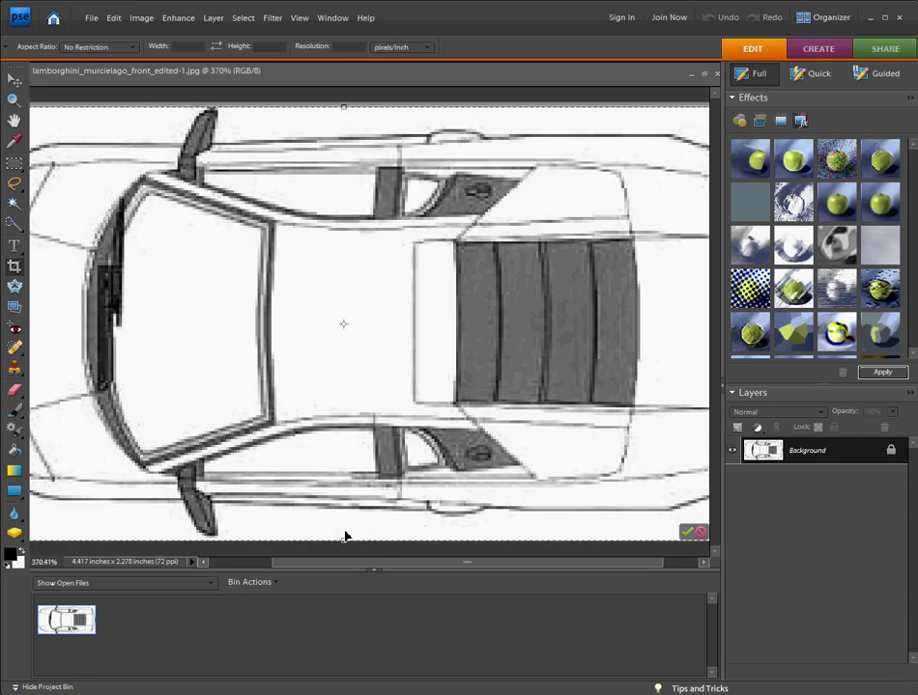
drag(344, 544, 344, 533)
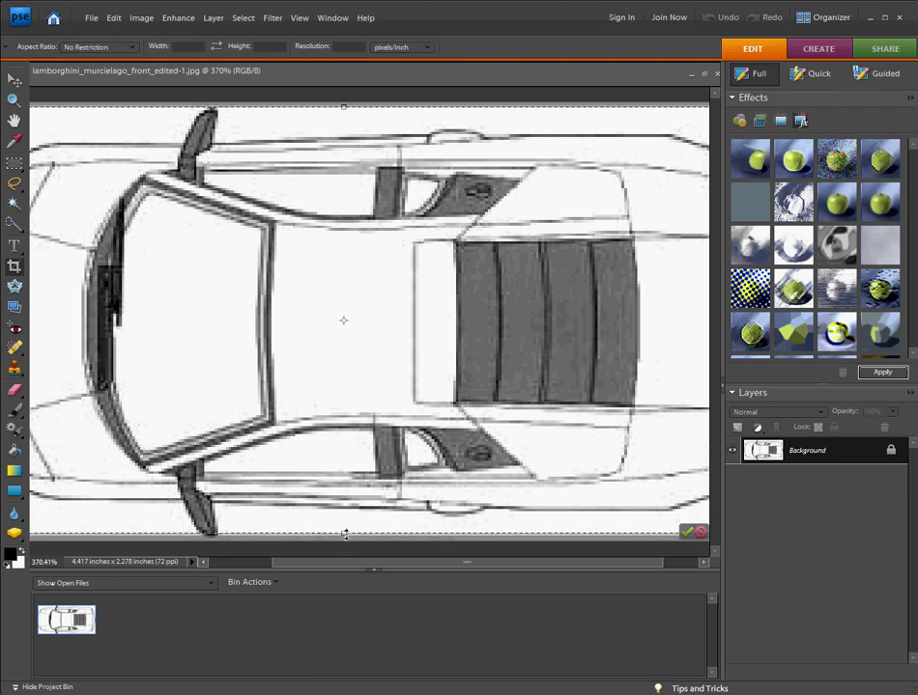
scroll(475, 491, down, 2)
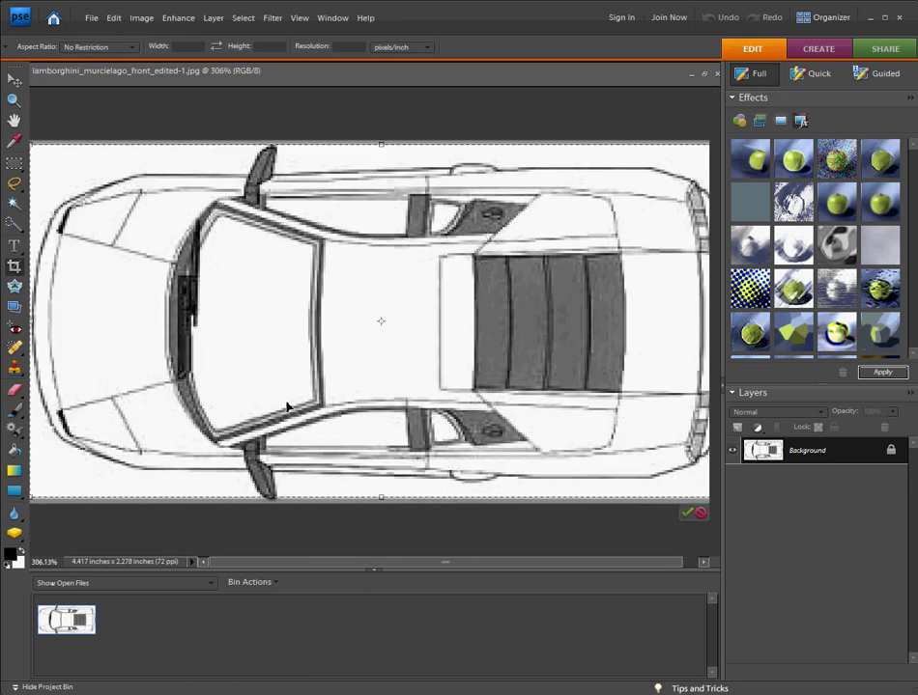
click(687, 496)
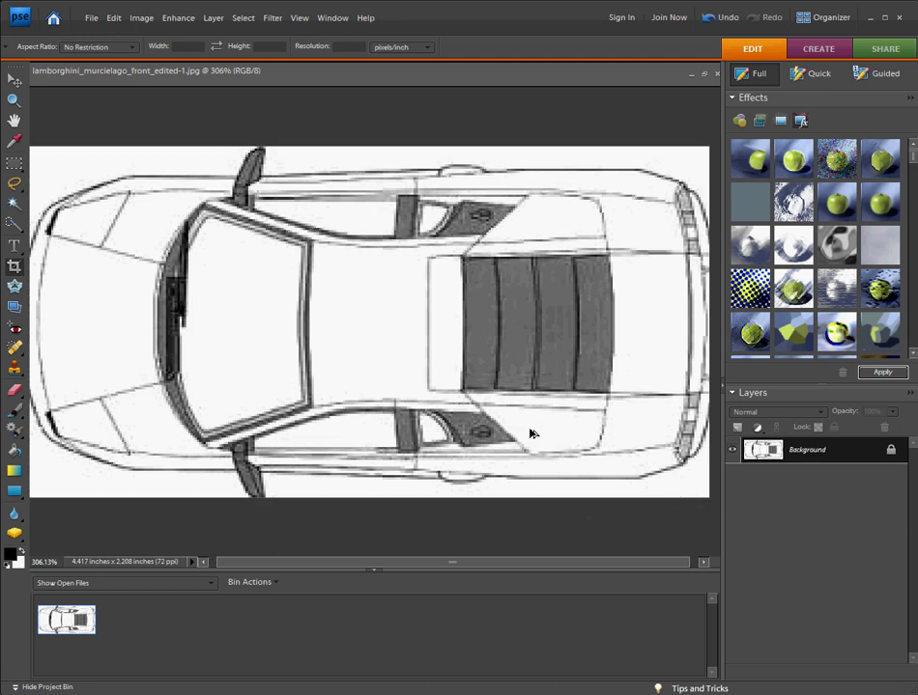
scroll(530, 433, down, 2)
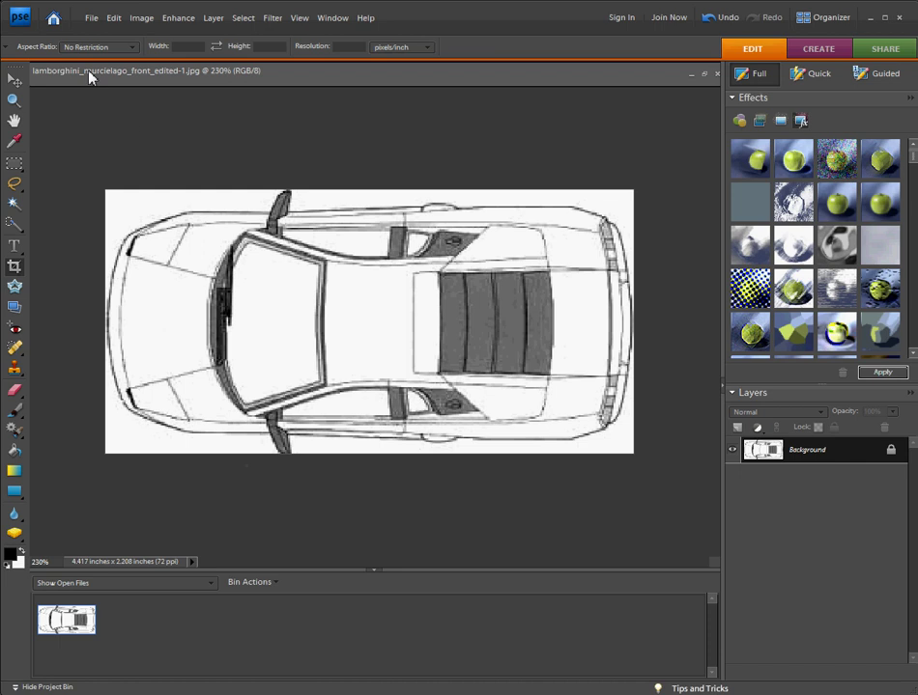
Step: Save the top view as a JPEG named lamborghini_murcielago_top_edited-2 in the Lambo mur folder, accepting the version set and JPEG options
click(92, 20)
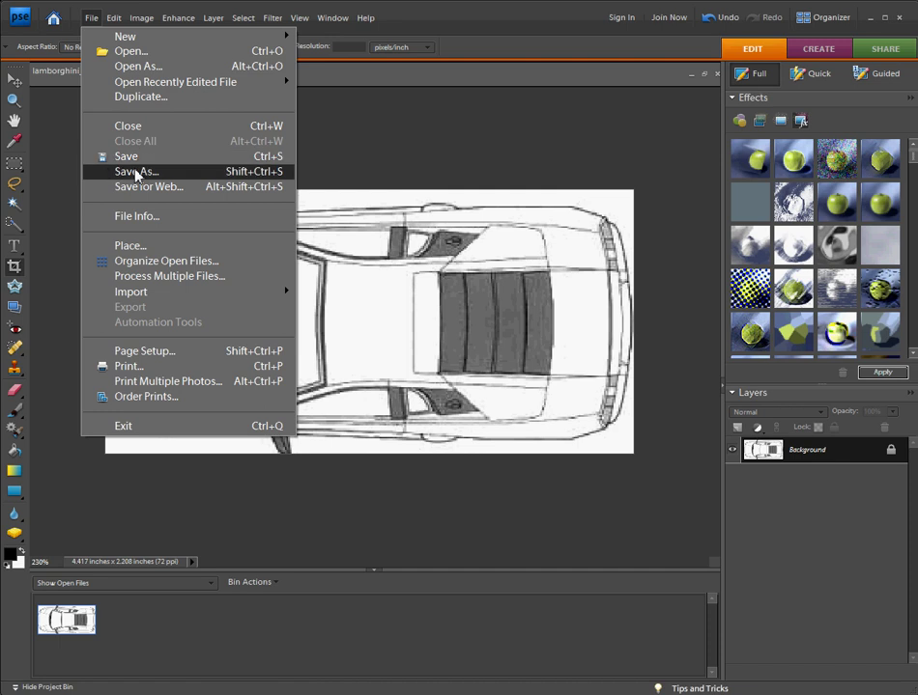
click(137, 173)
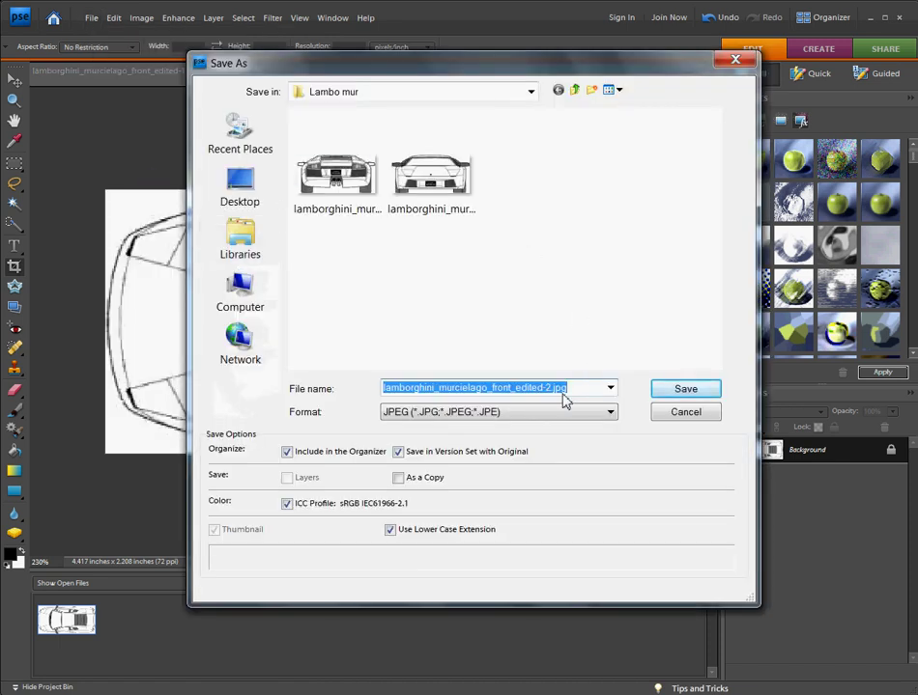
click(553, 389)
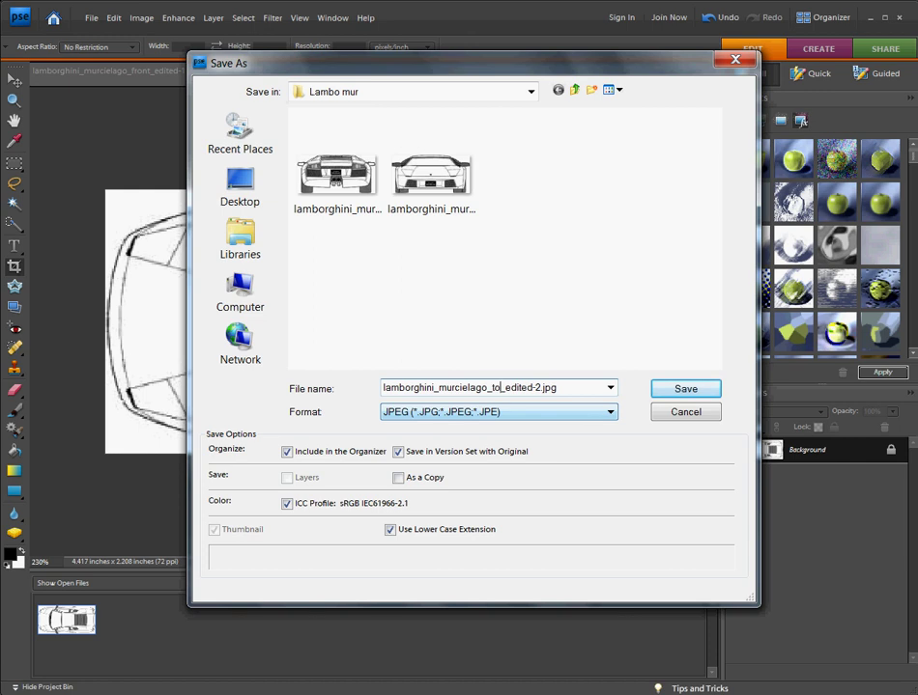
click(682, 390)
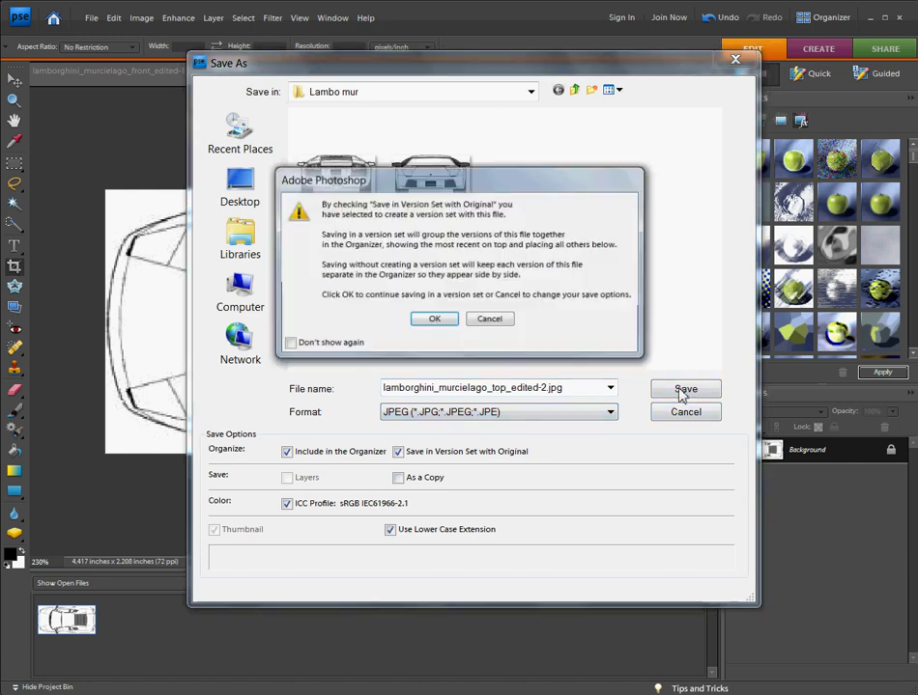
click(436, 321)
click(558, 193)
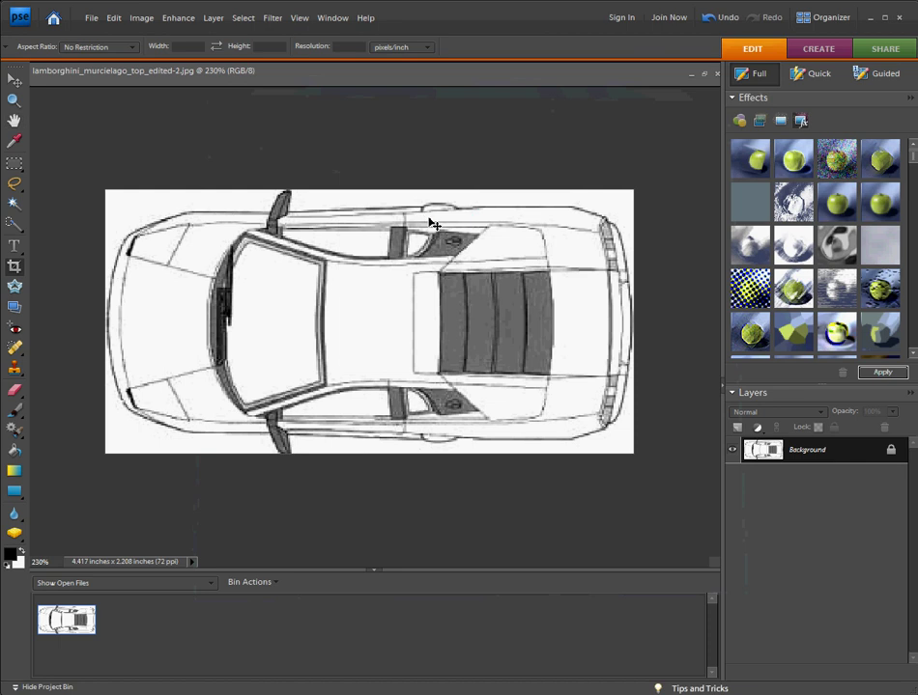
Step: Undo the crops back to the full blueprint and crop it to the car's side view, about 4.46 by 1.24 inches
key(ctrl+z)
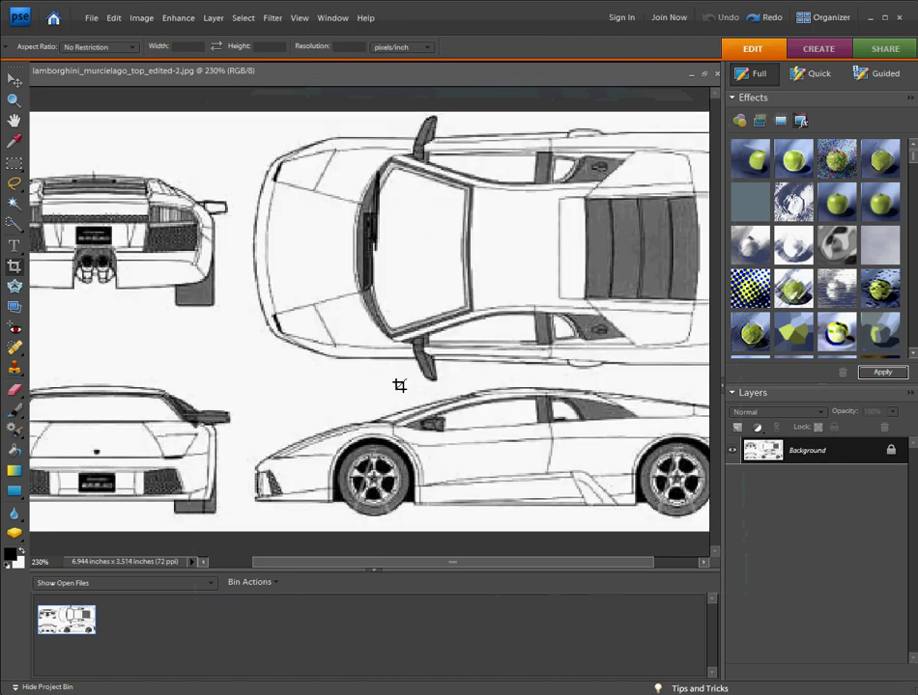
scroll(395, 407, right, 5)
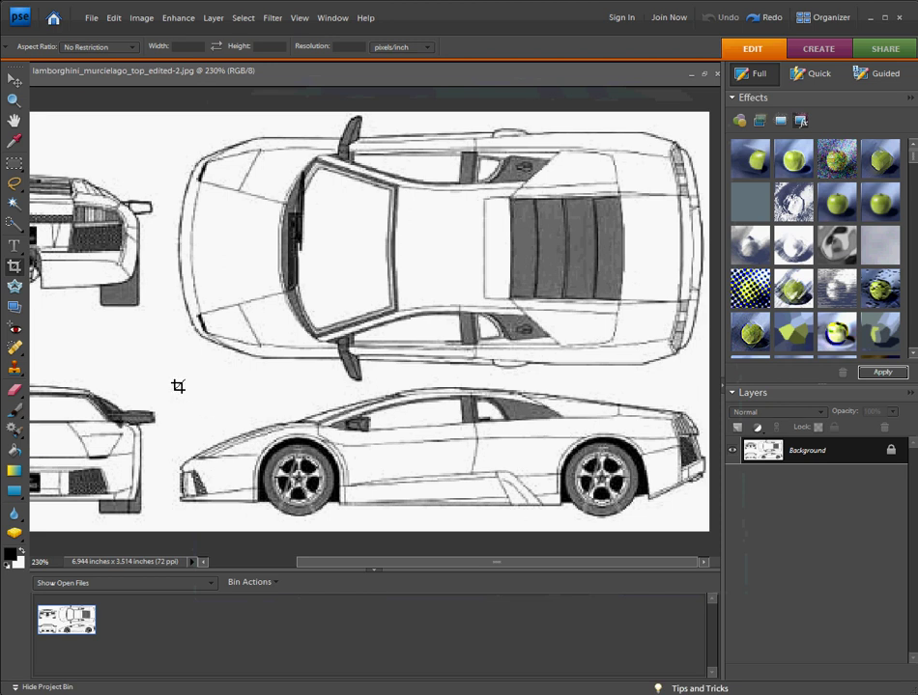
drag(247, 417, 714, 534)
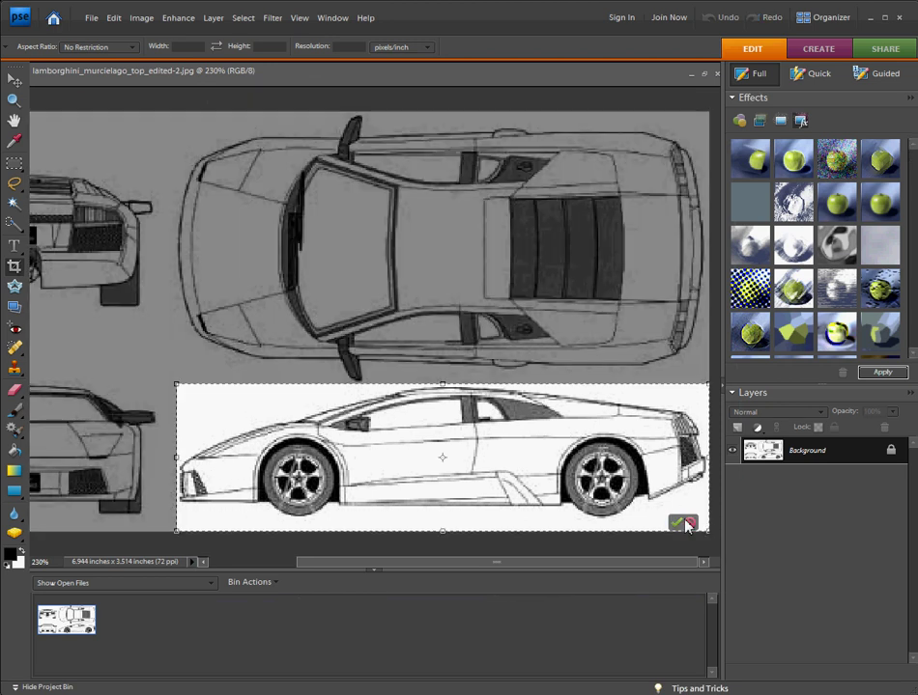
click(676, 523)
key(ctrl+0)
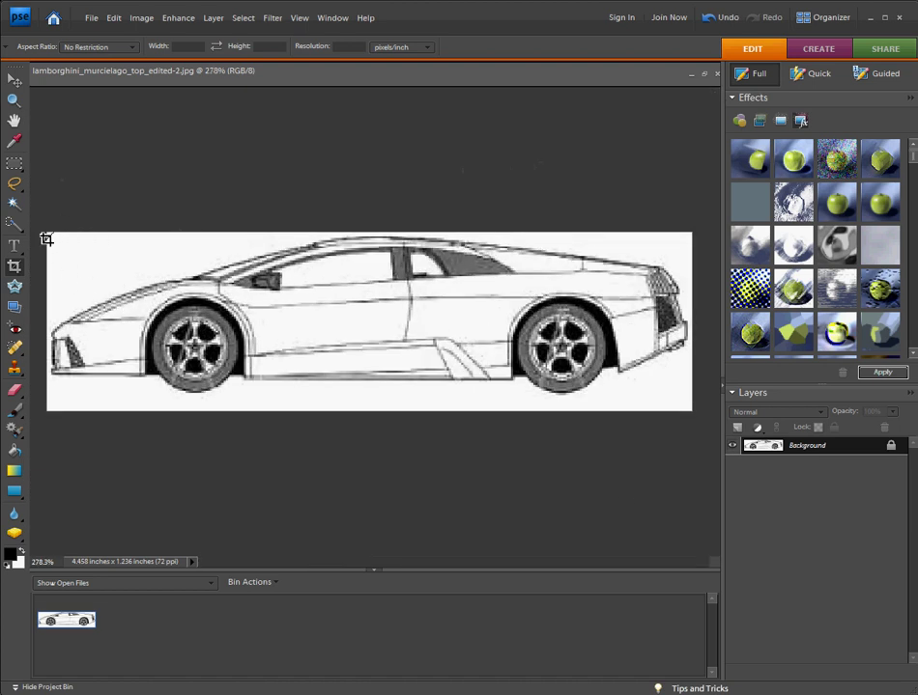
Step: Frame the whole side view with the Crop tool and fit the frame's ends closely to the car's nose and tail
drag(277, 313, 696, 416)
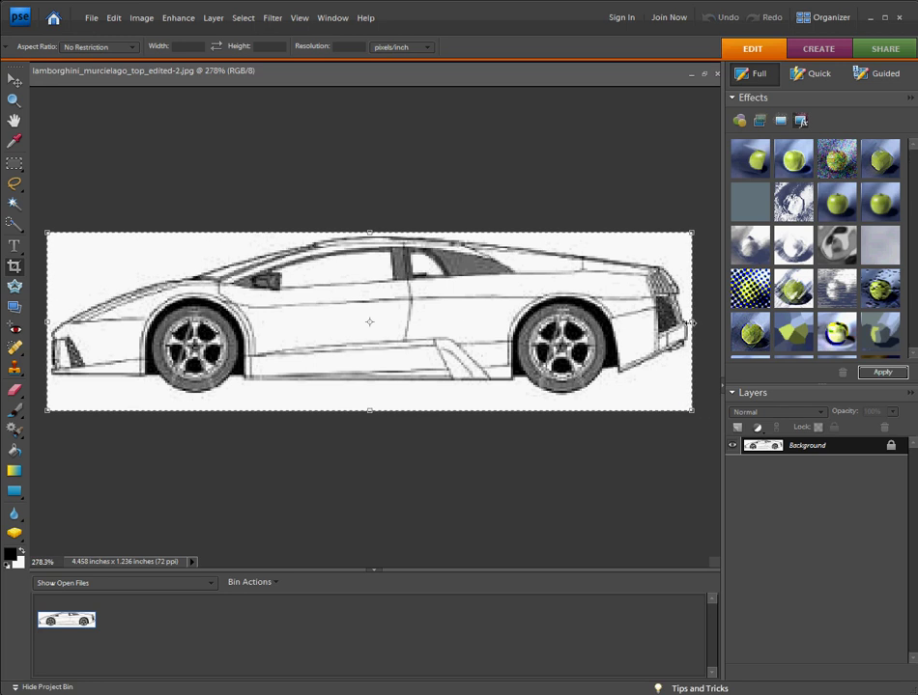
drag(695, 322, 687, 322)
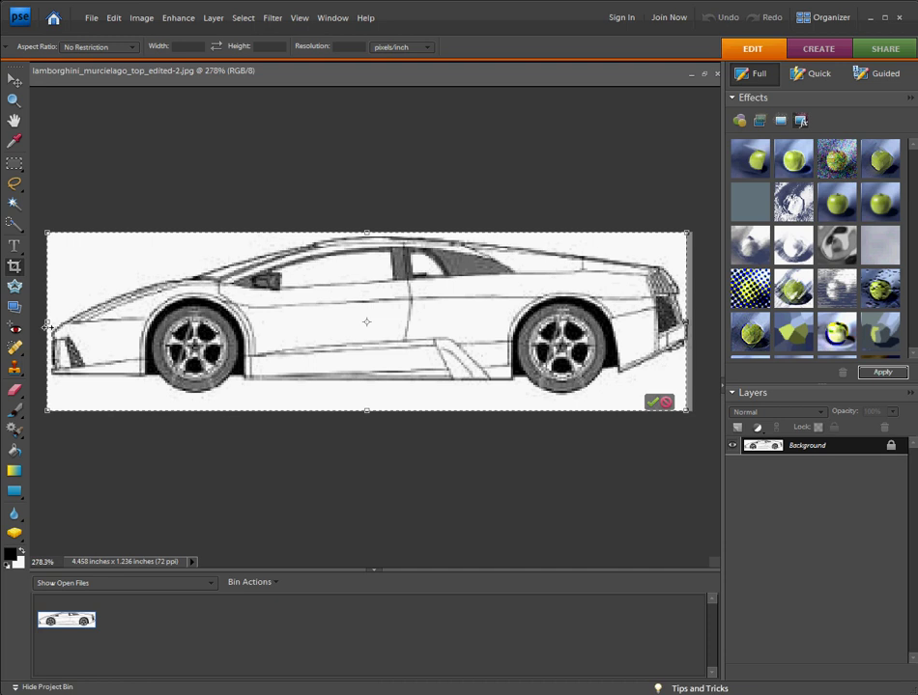
drag(52, 322, 55, 324)
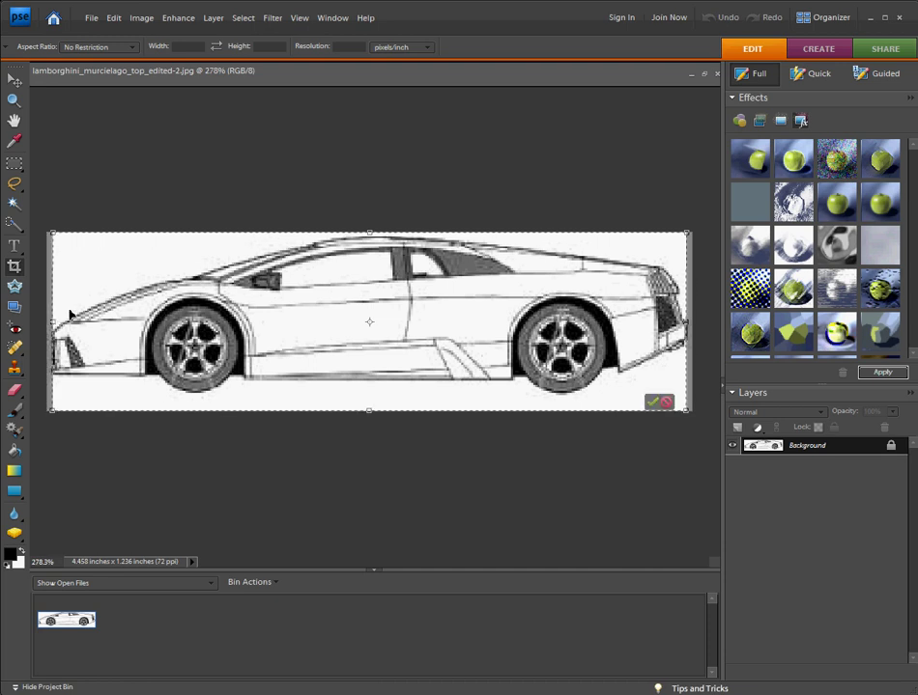
scroll(51, 322, up, 3)
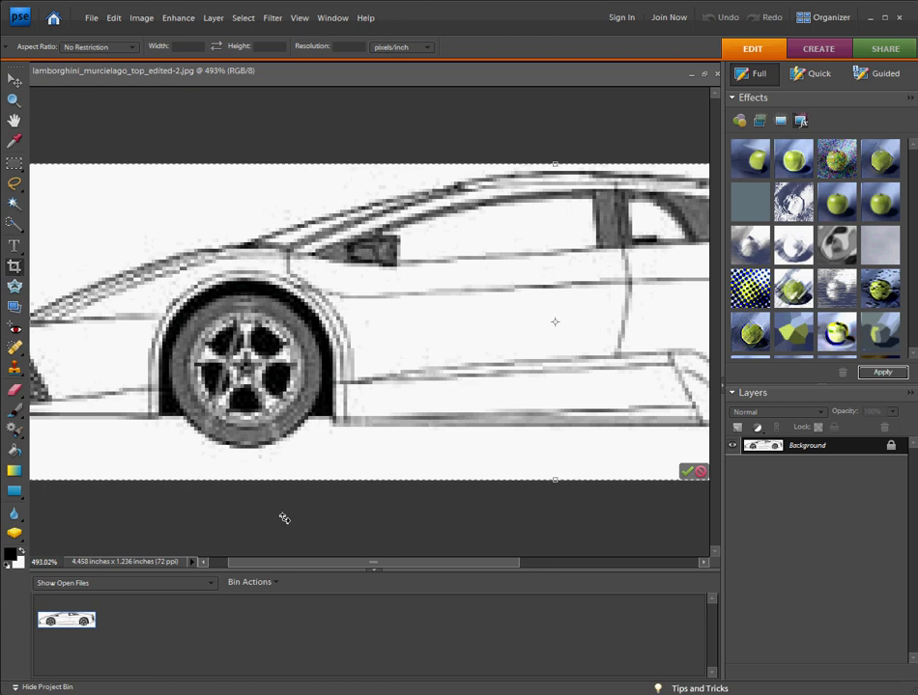
drag(296, 570, 213, 570)
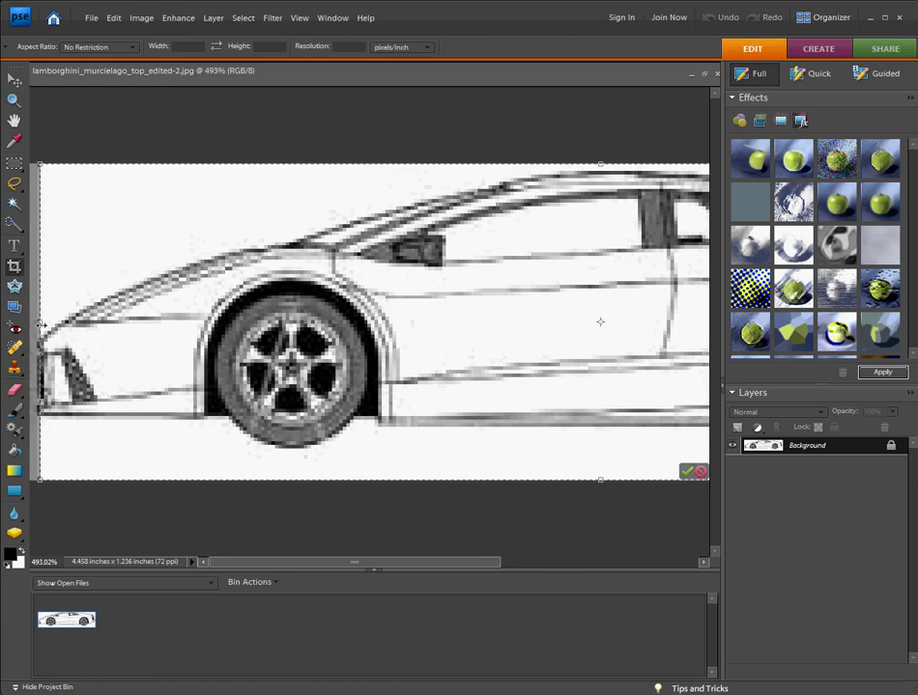
drag(39, 322, 37, 322)
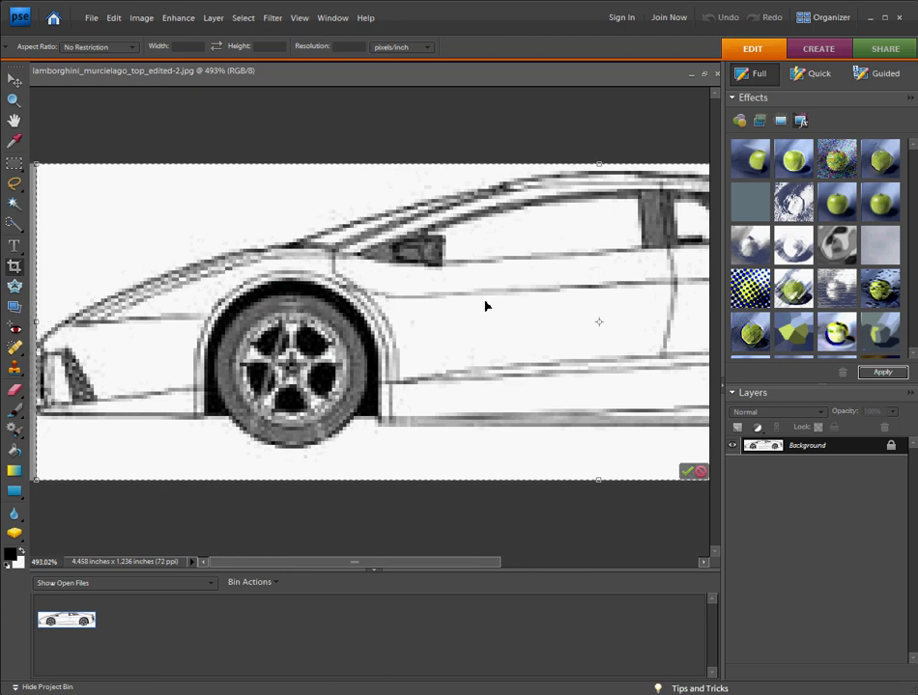
drag(418, 566, 613, 566)
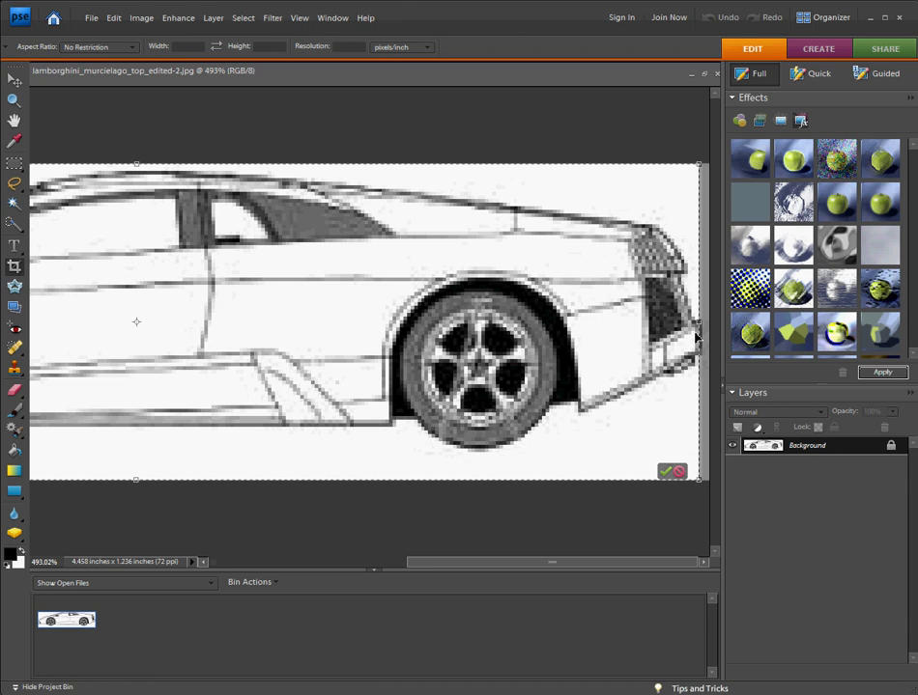
drag(704, 323, 700, 323)
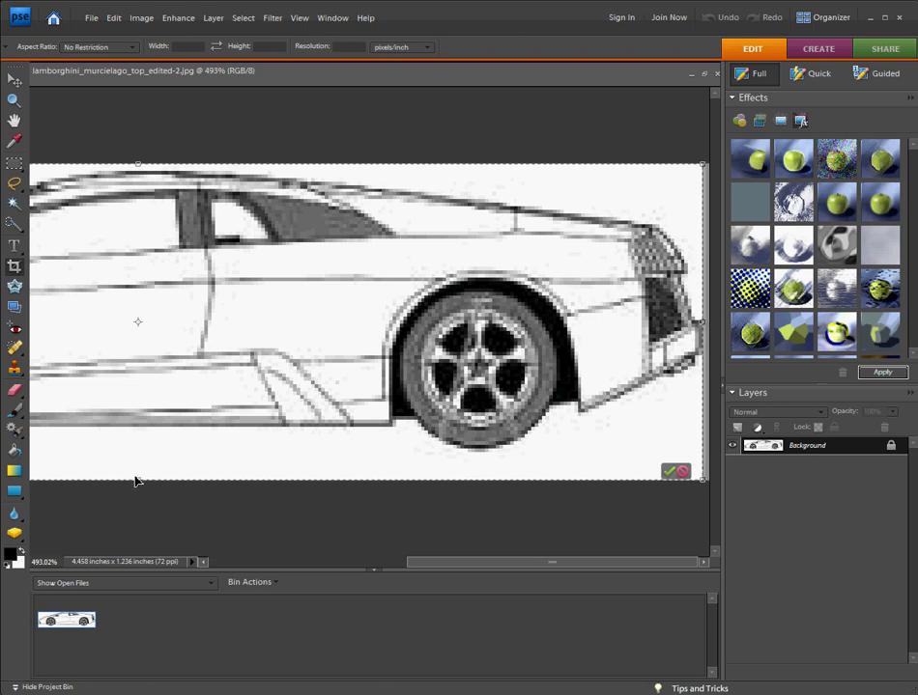
Step: Fit the crop frame's height to the tyre bottoms and roof peak and apply the crop, leaving about 4.40 by 1.08 inches
drag(138, 480, 140, 455)
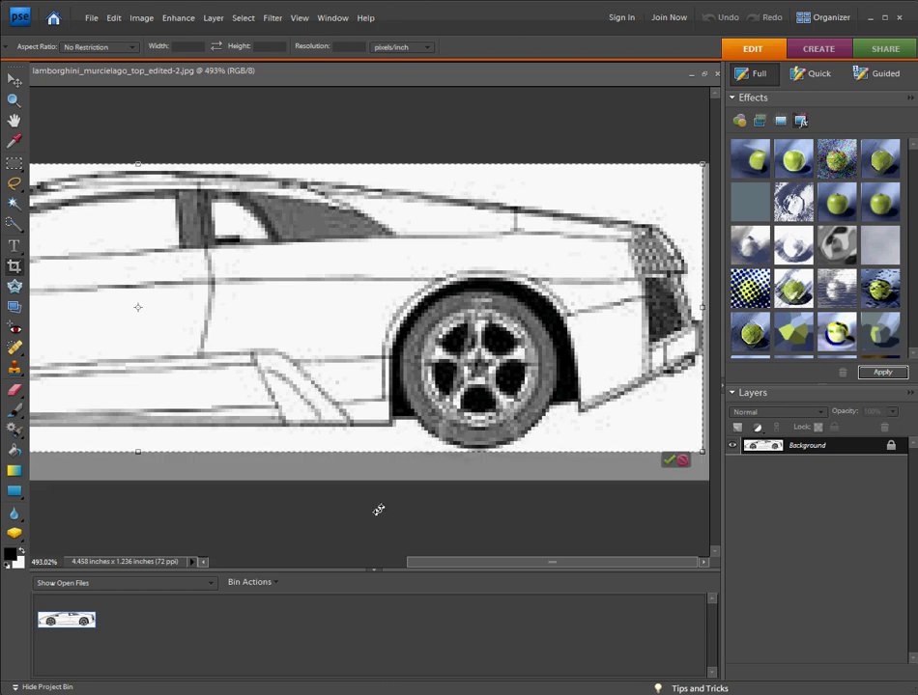
drag(414, 570, 234, 556)
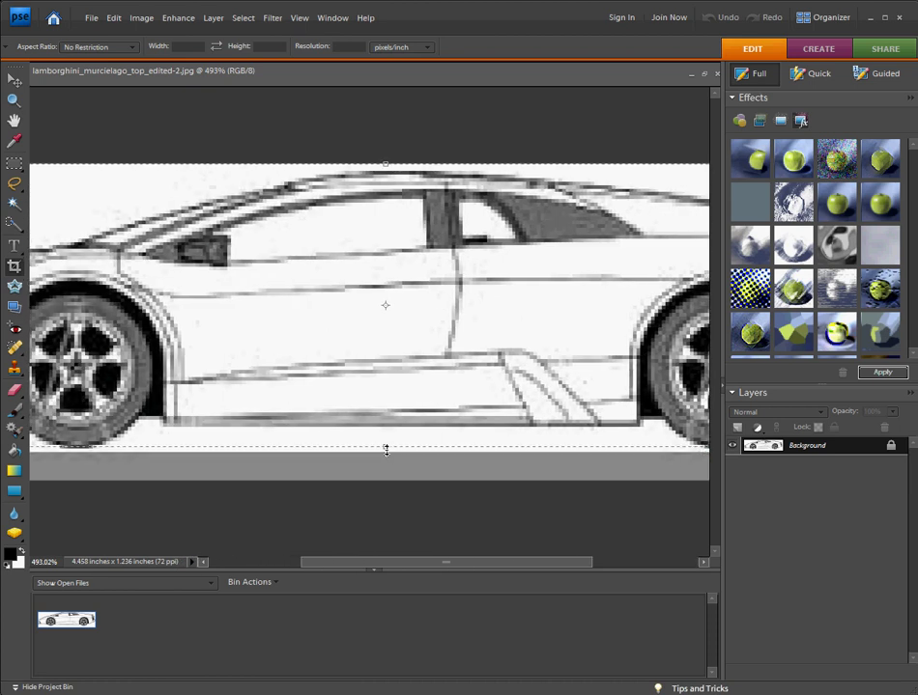
drag(385, 451, 386, 449)
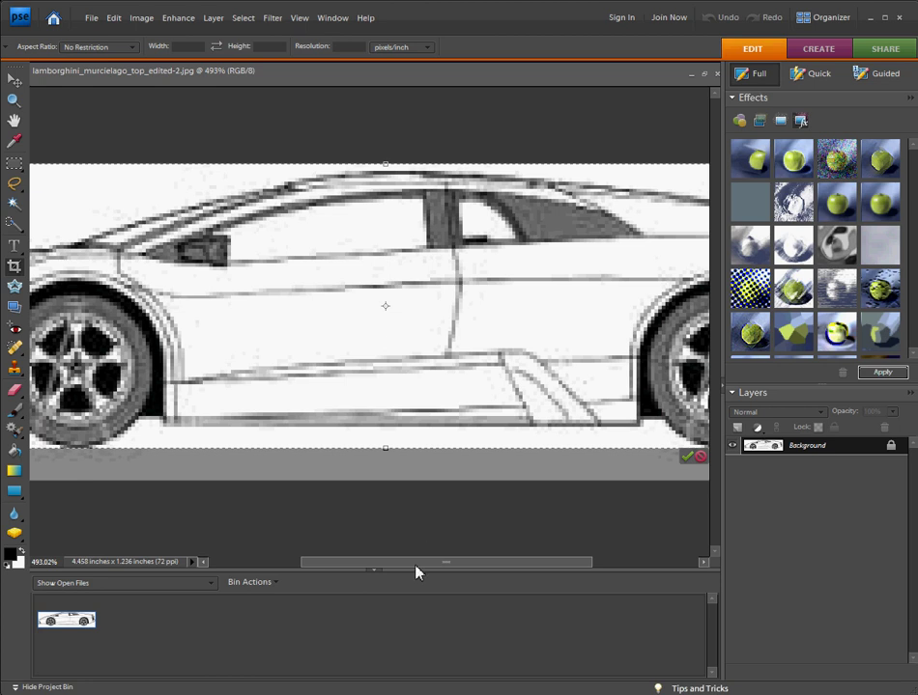
drag(415, 565, 474, 565)
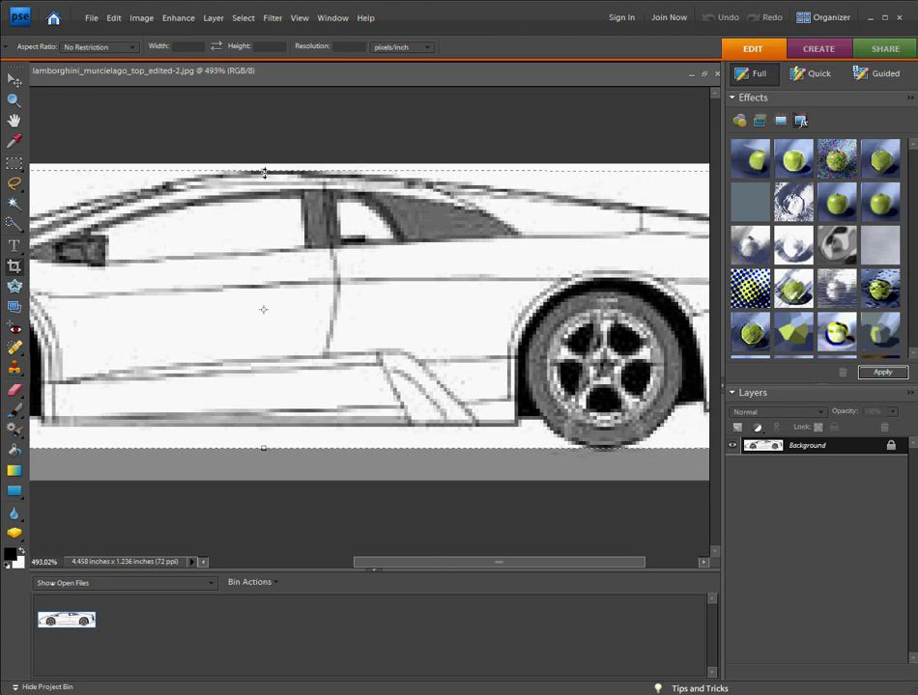
drag(265, 173, 265, 173)
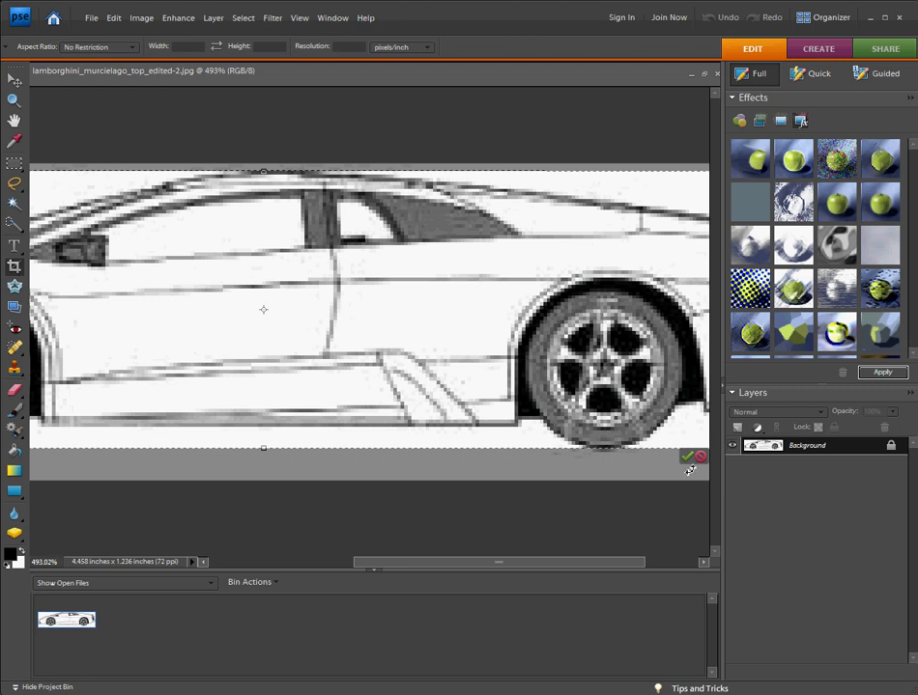
click(687, 457)
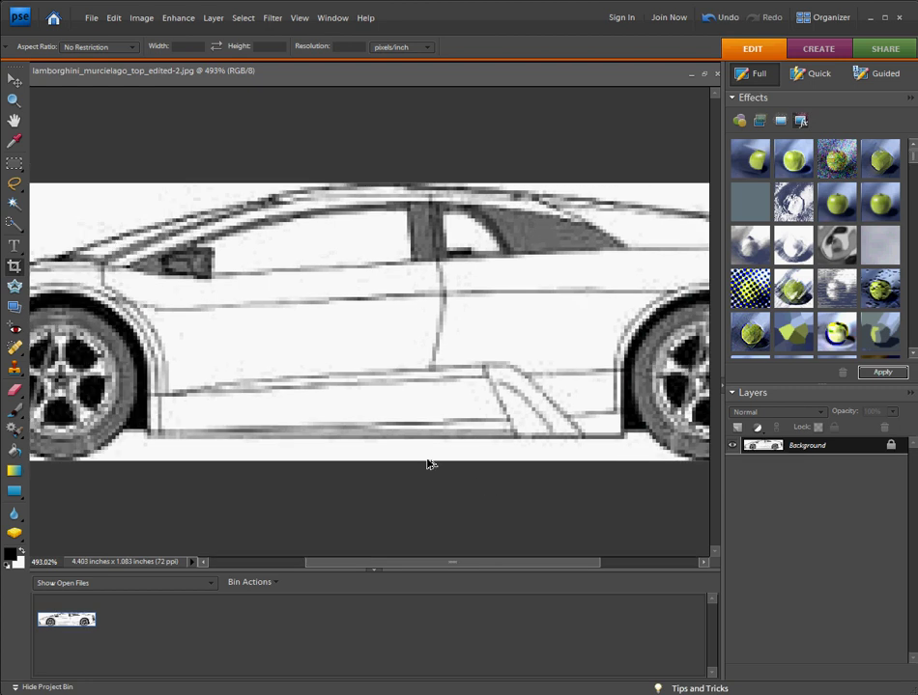
key(ctrl+0)
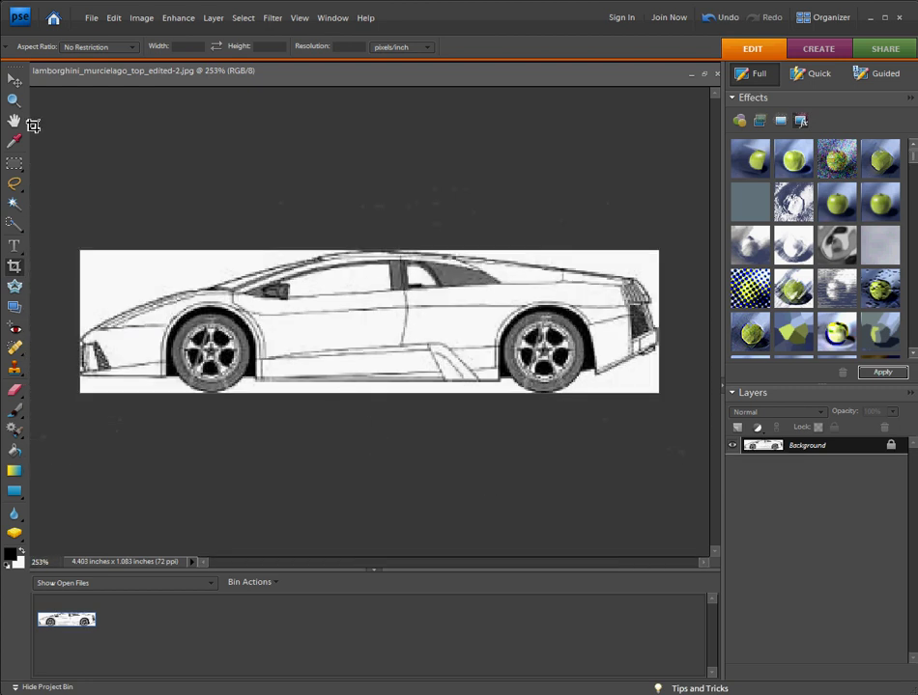
Step: Save the side view as a JPEG named lamborghini_murcielago_side_edited-3 in the Lambo mur folder, with quality 12 and the Baseline ("Standard") format
click(92, 18)
click(126, 170)
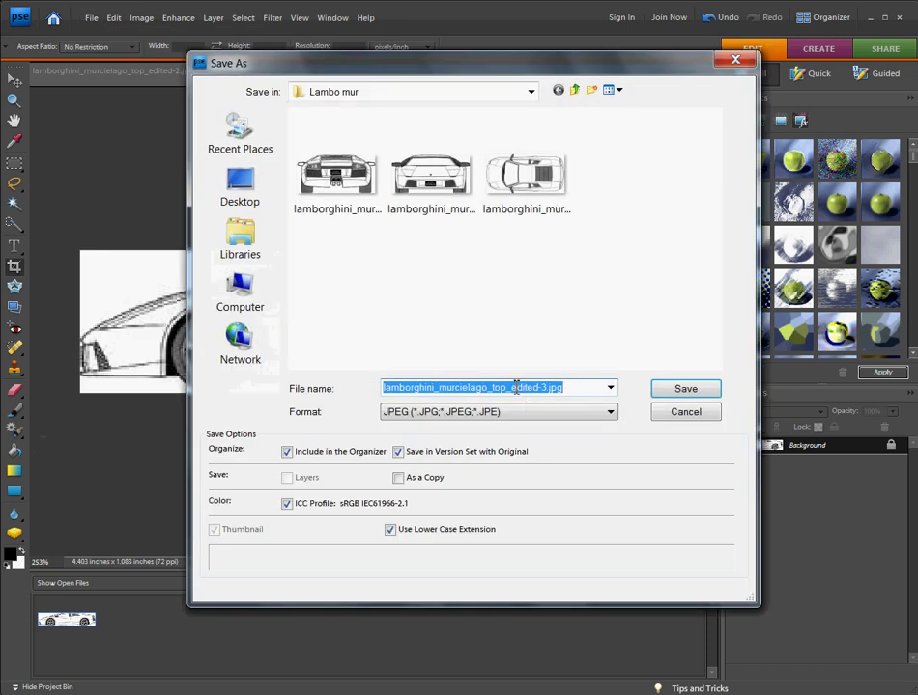
click(506, 388)
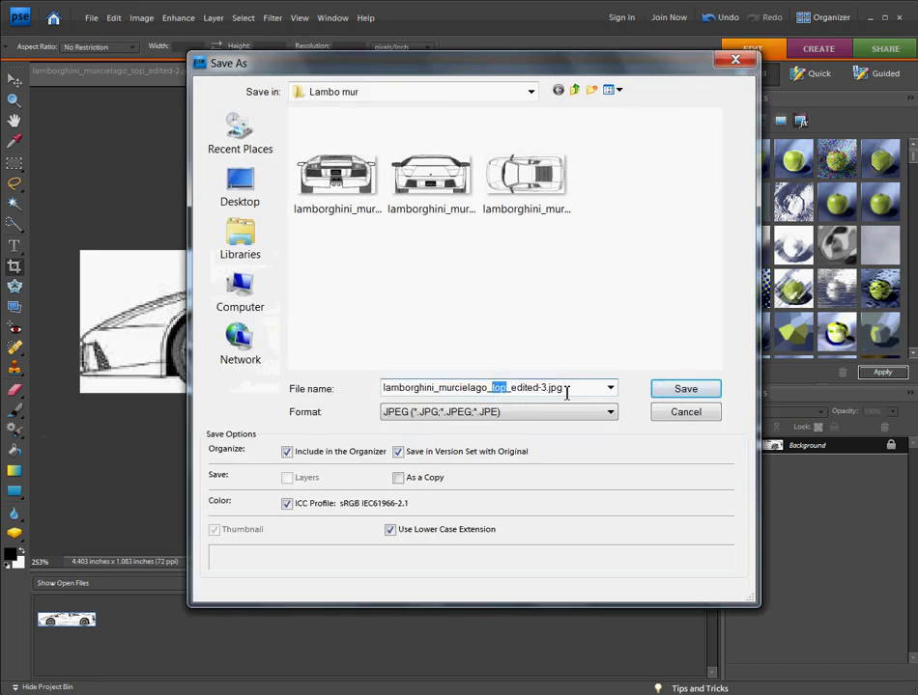
text(side)
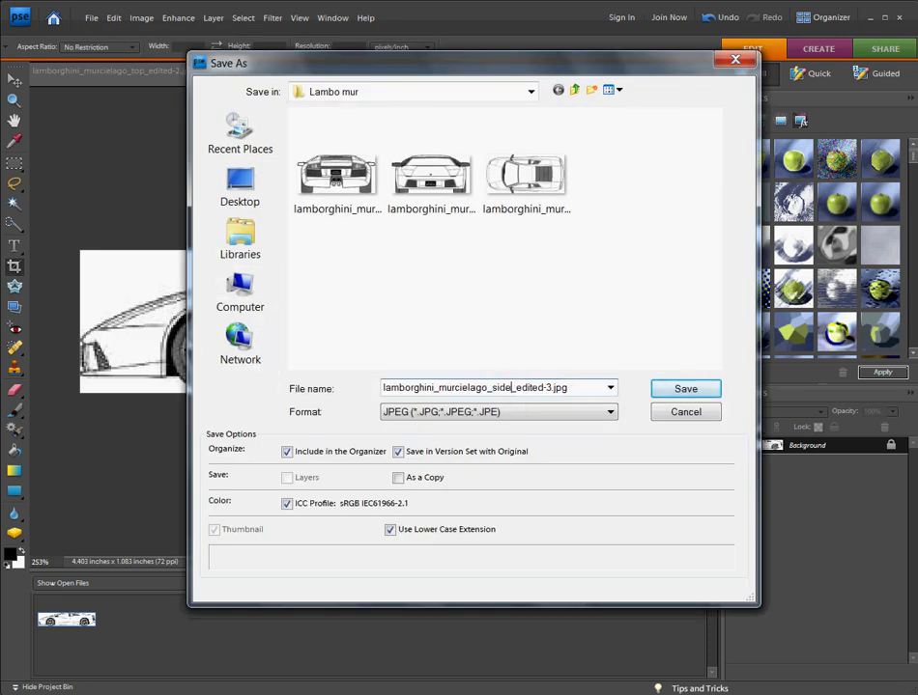
click(688, 392)
click(436, 322)
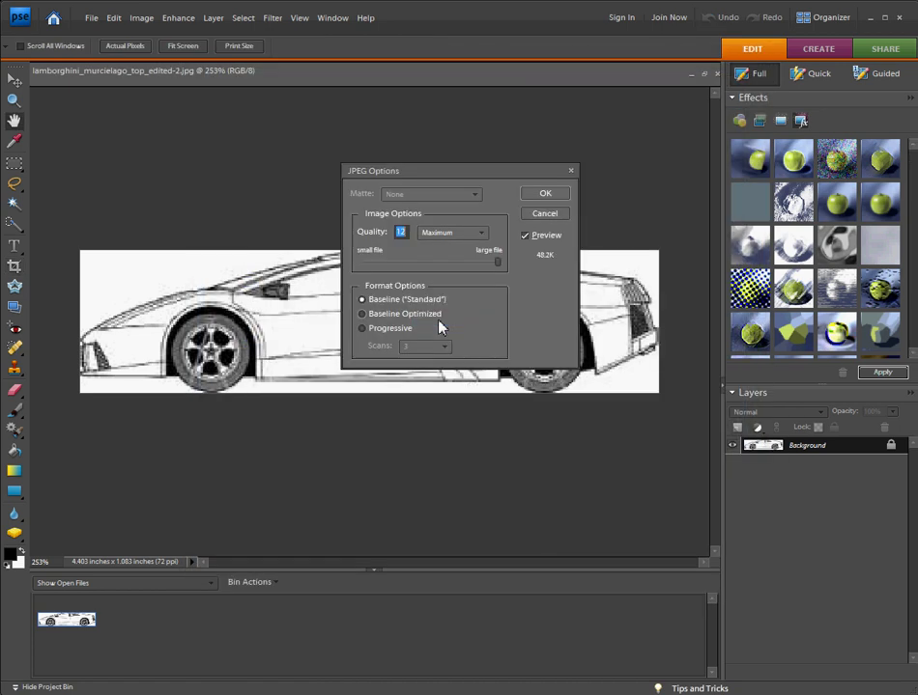
click(541, 197)
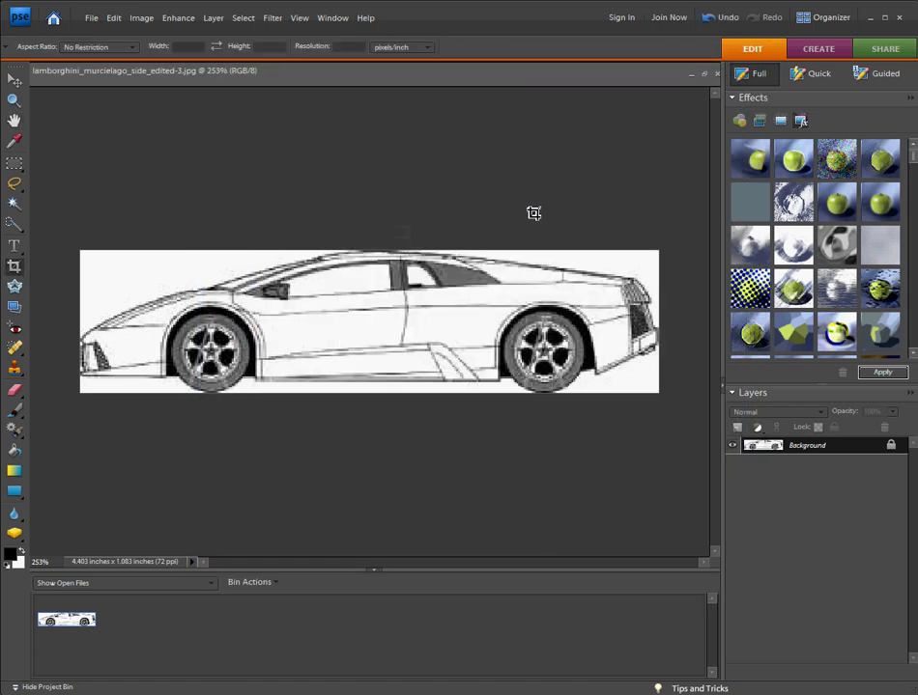